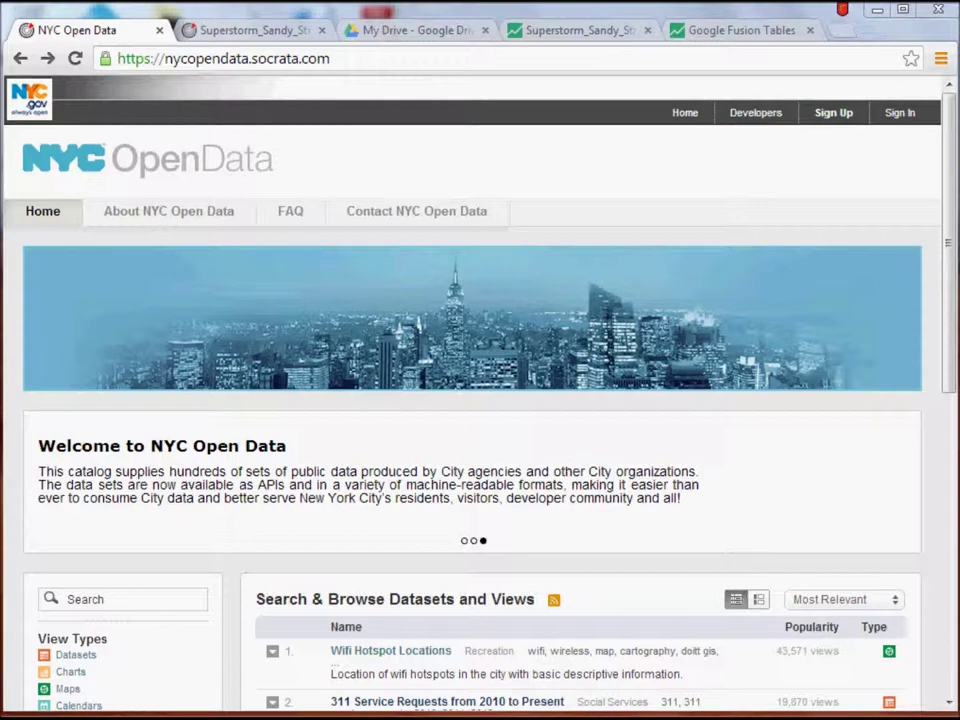
- Show the Superstorm_Sandy_Streetlight_Conditions dataset, filtered to Street Light Condition complaints 10/30–11/03/2012
mouse_move(951, 300)
mouse_down()
mouse_move(952, 352)
mouse_move(952, 311)
mouse_up()
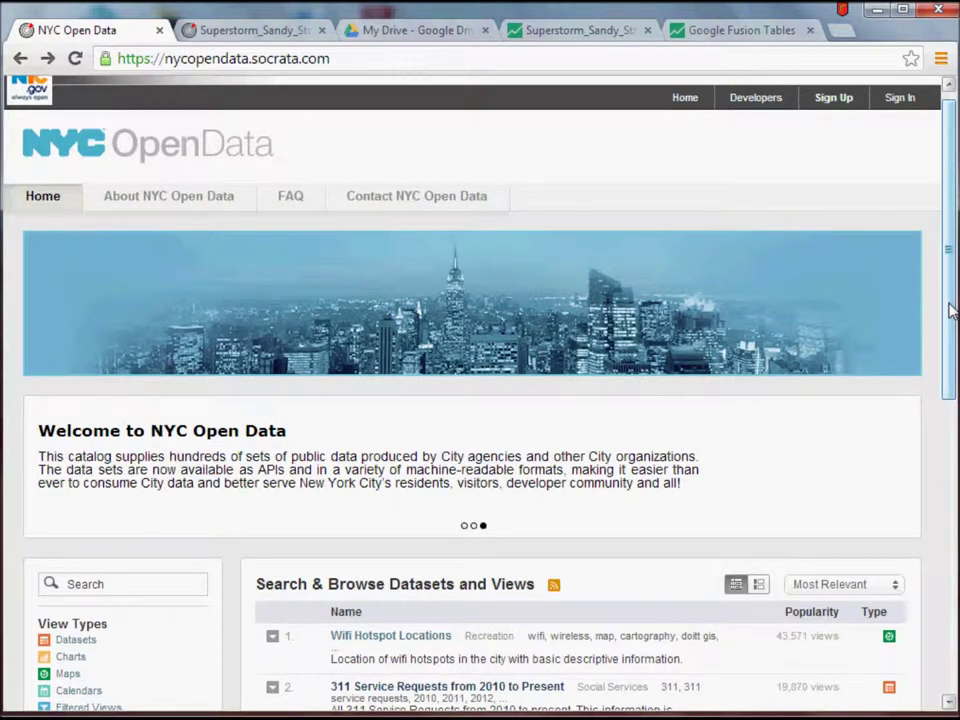
drag(951, 311, 952, 452)
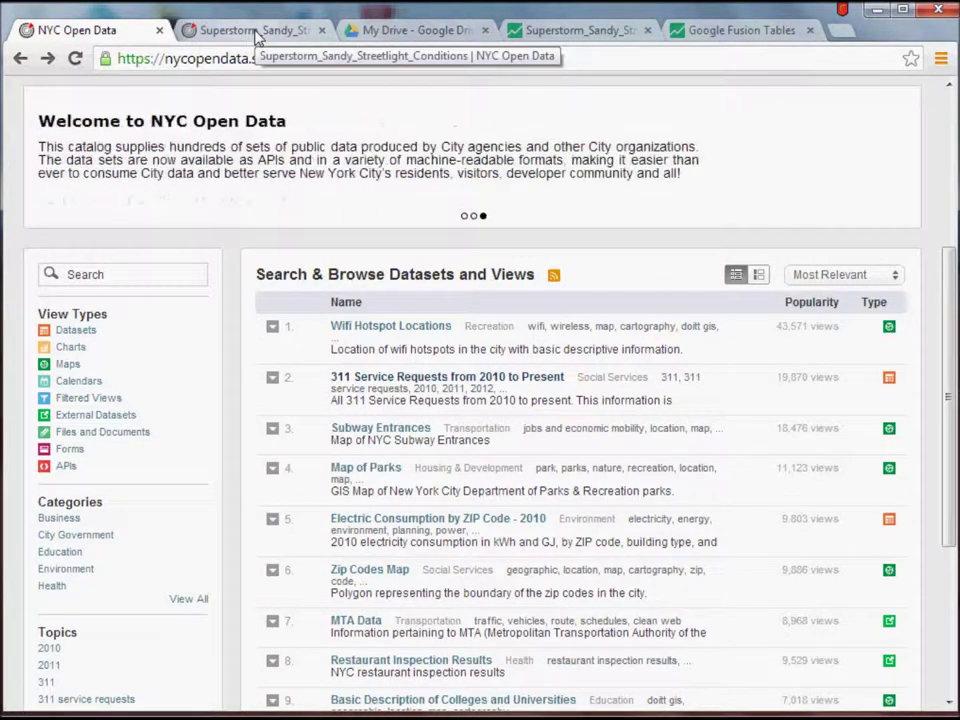
click(255, 32)
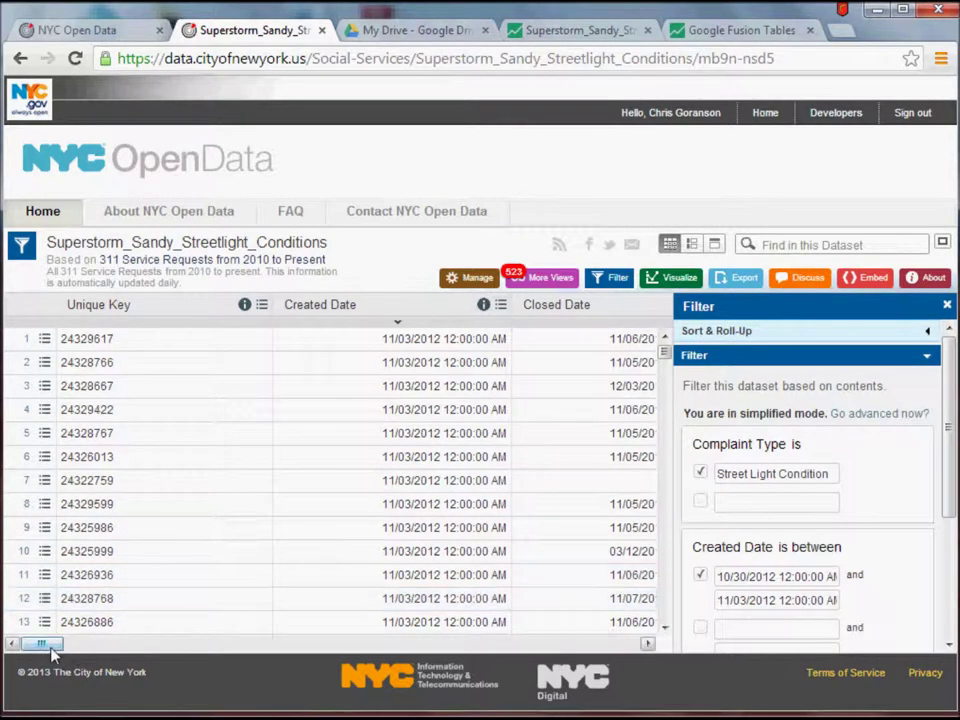
drag(50, 647, 120, 652)
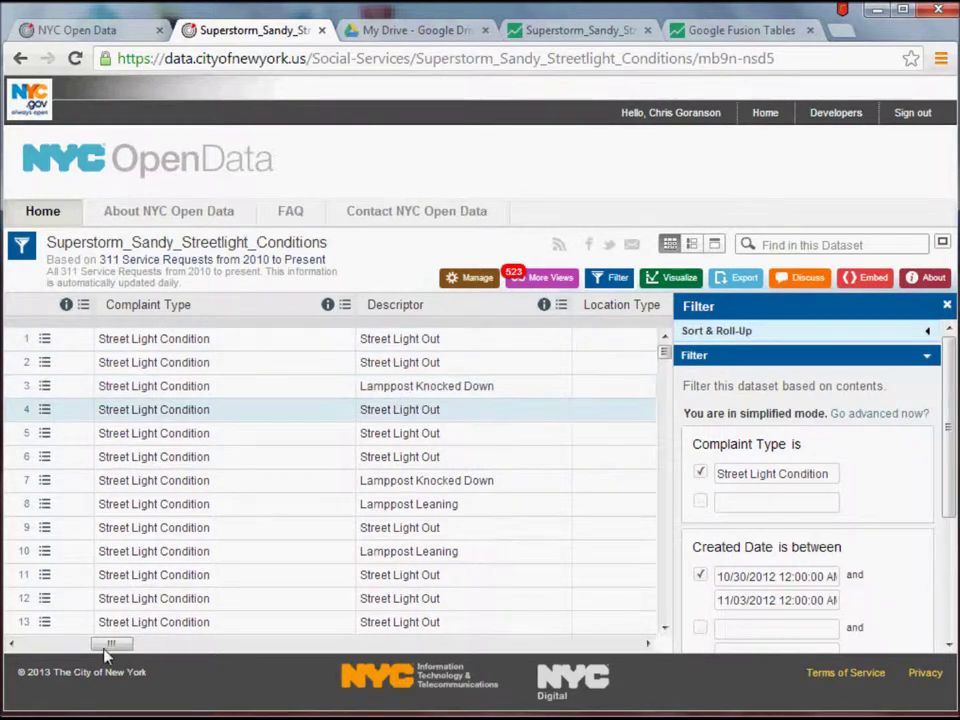
drag(107, 643, 626, 643)
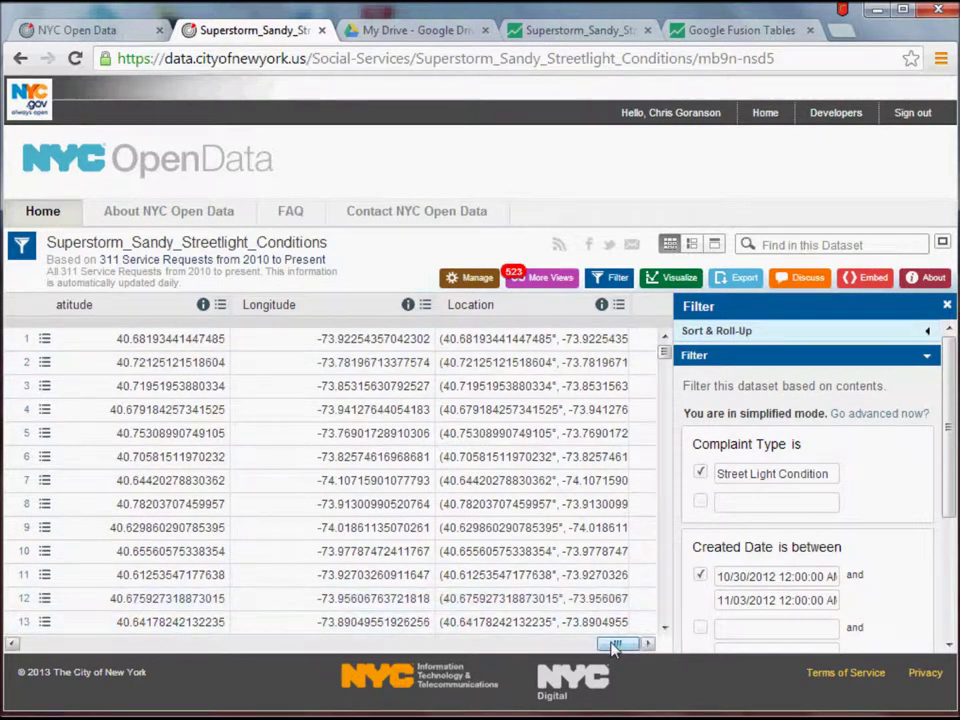
drag(615, 646, 465, 652)
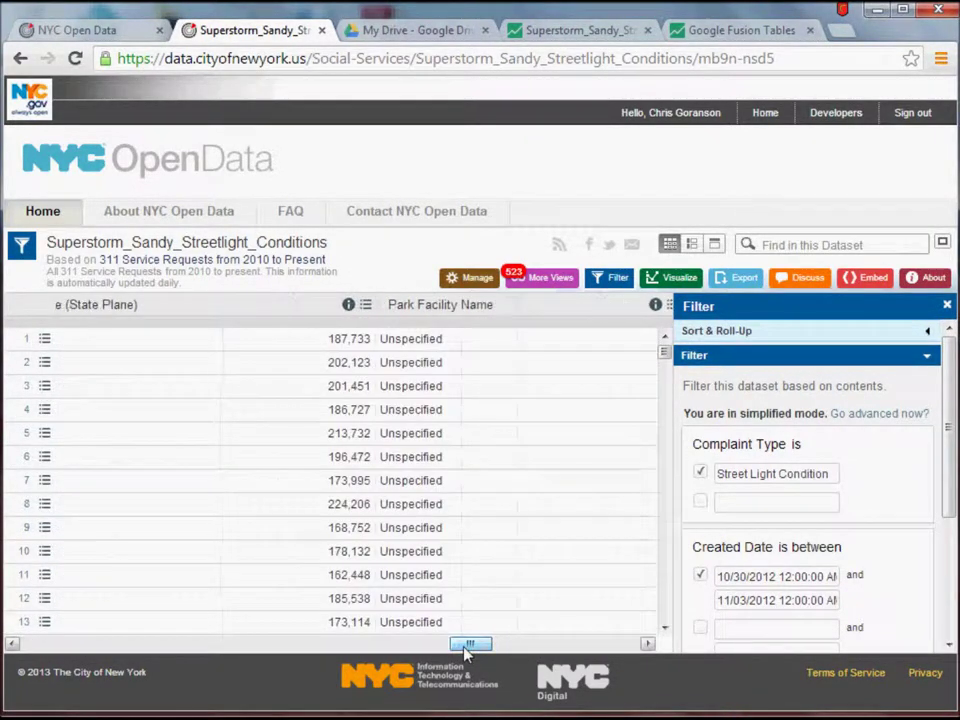
- Review the export formats, then hide the School Name column from the streetlight view
click(740, 283)
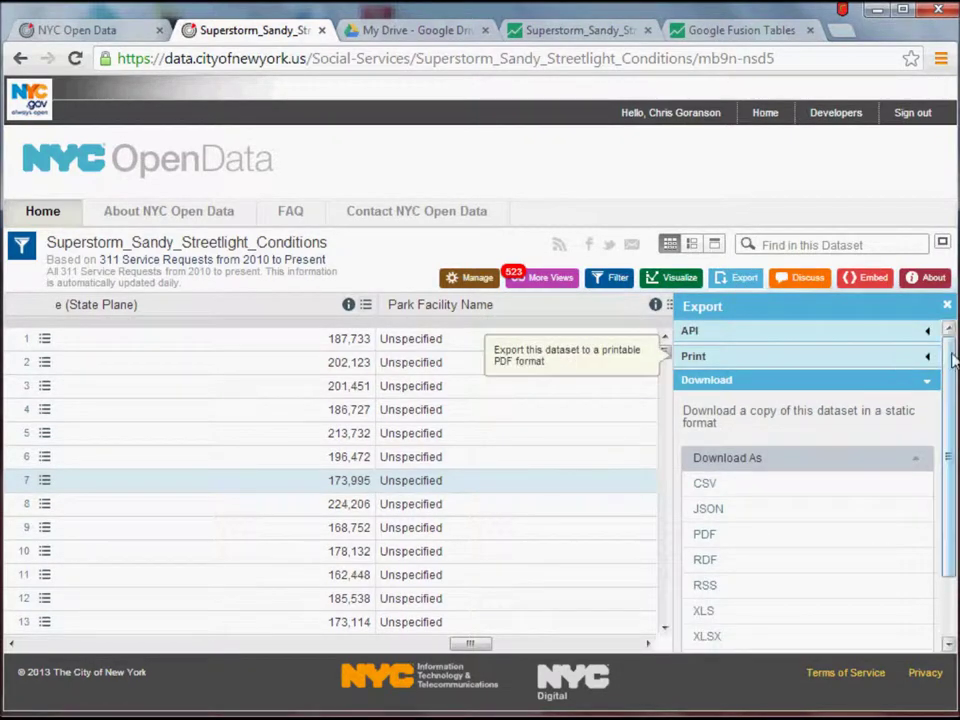
mouse_move(949, 372)
mouse_down()
mouse_move(949, 409)
mouse_move(949, 360)
mouse_up()
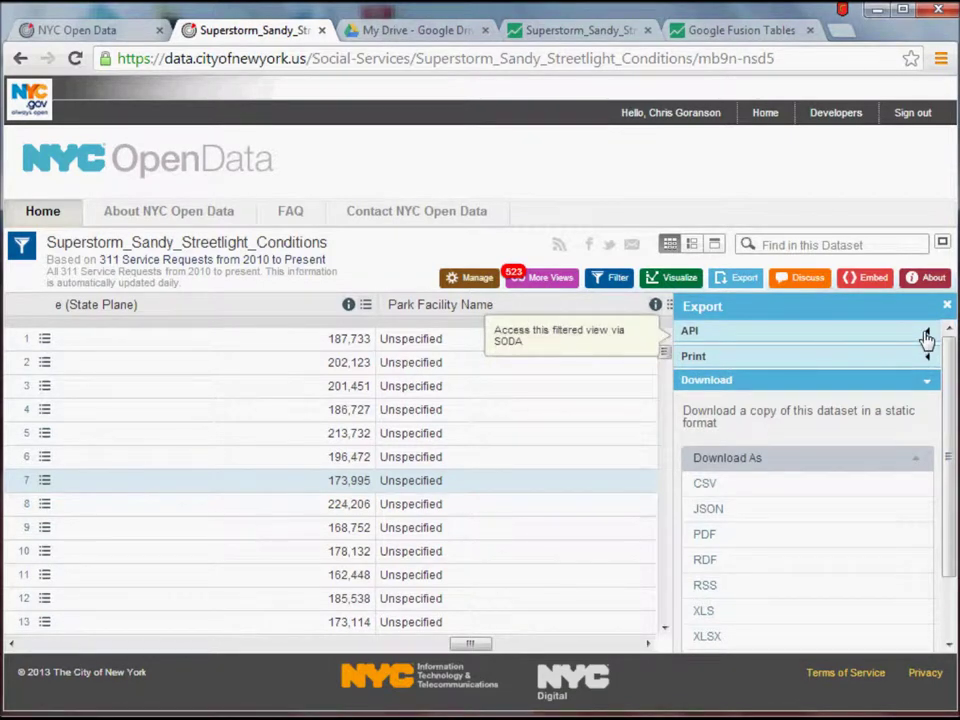
drag(950, 410, 950, 442)
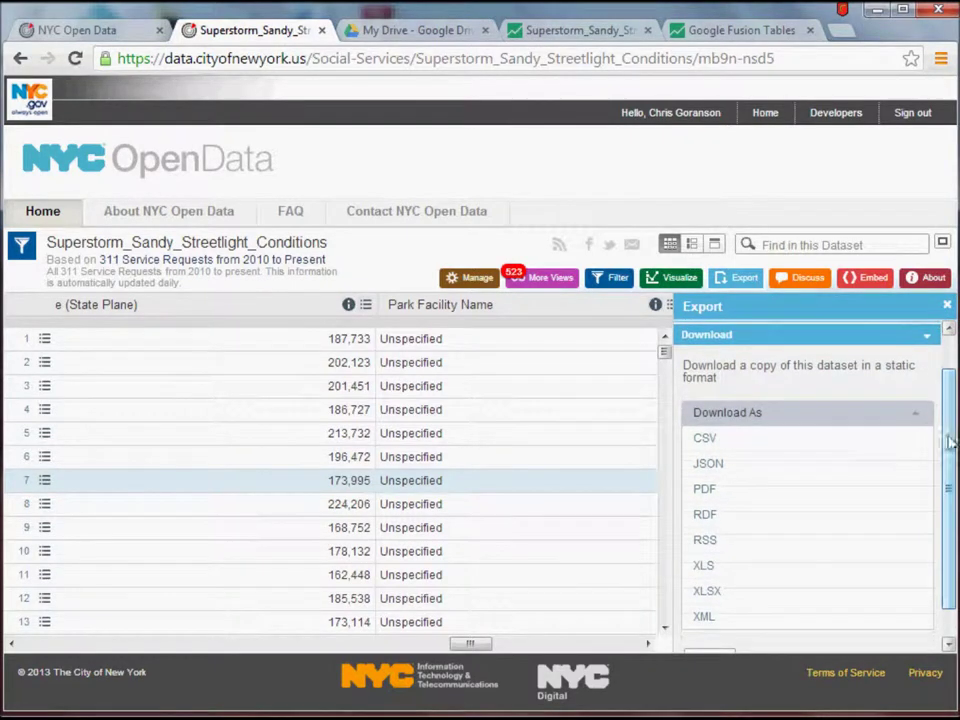
drag(951, 531, 750, 604)
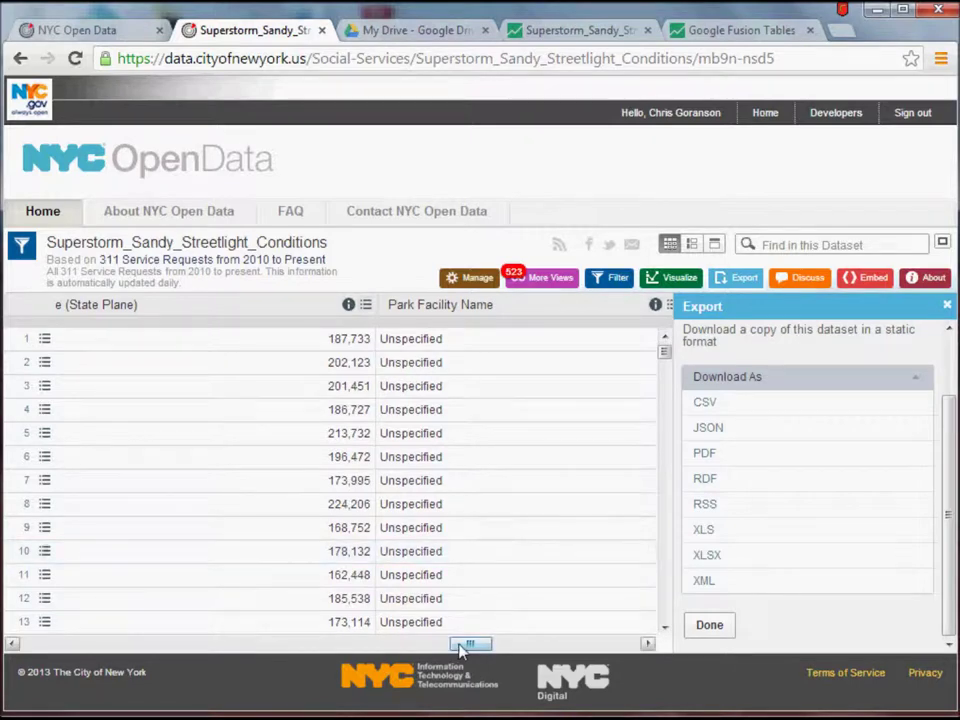
drag(461, 650, 529, 645)
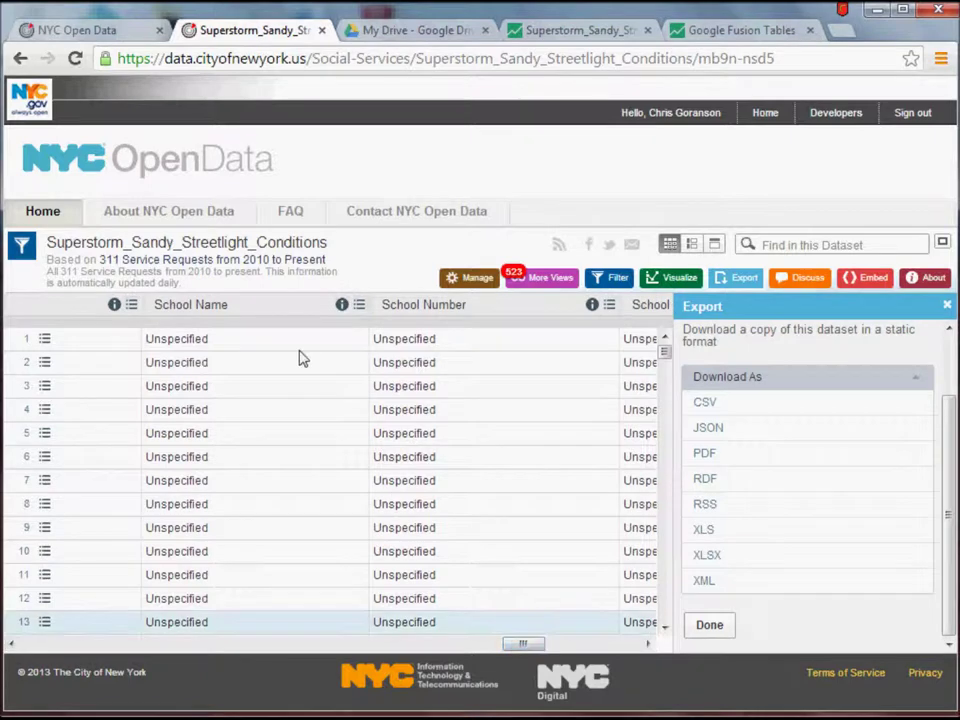
click(360, 311)
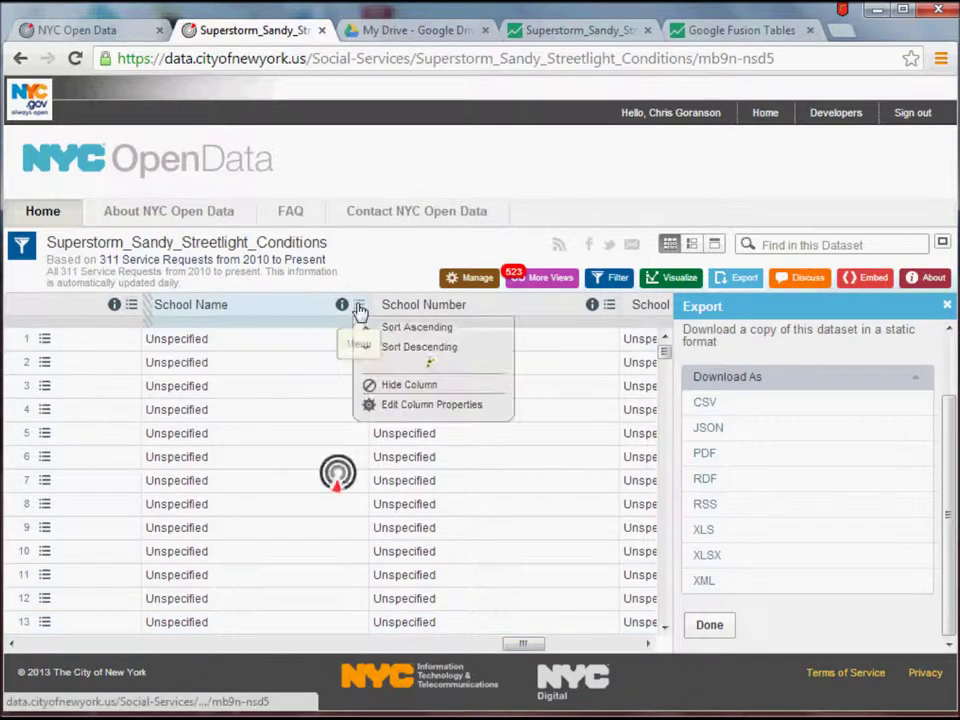
click(383, 386)
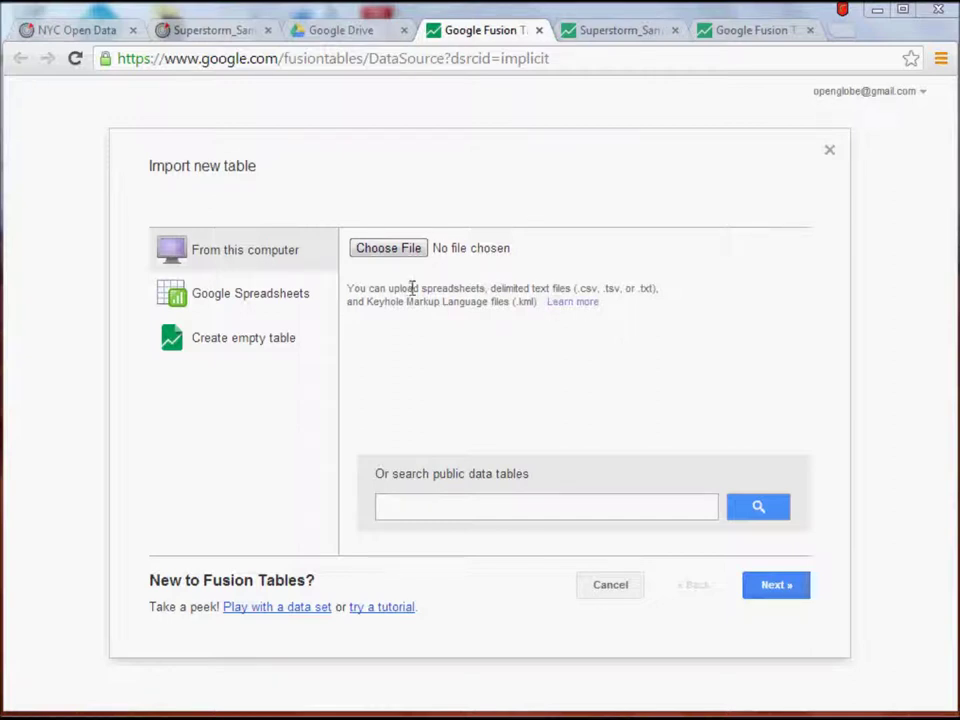
- Choose Superstorm_Sandy_Streetlight_Conditions.xls for import and accept the column preview
click(392, 250)
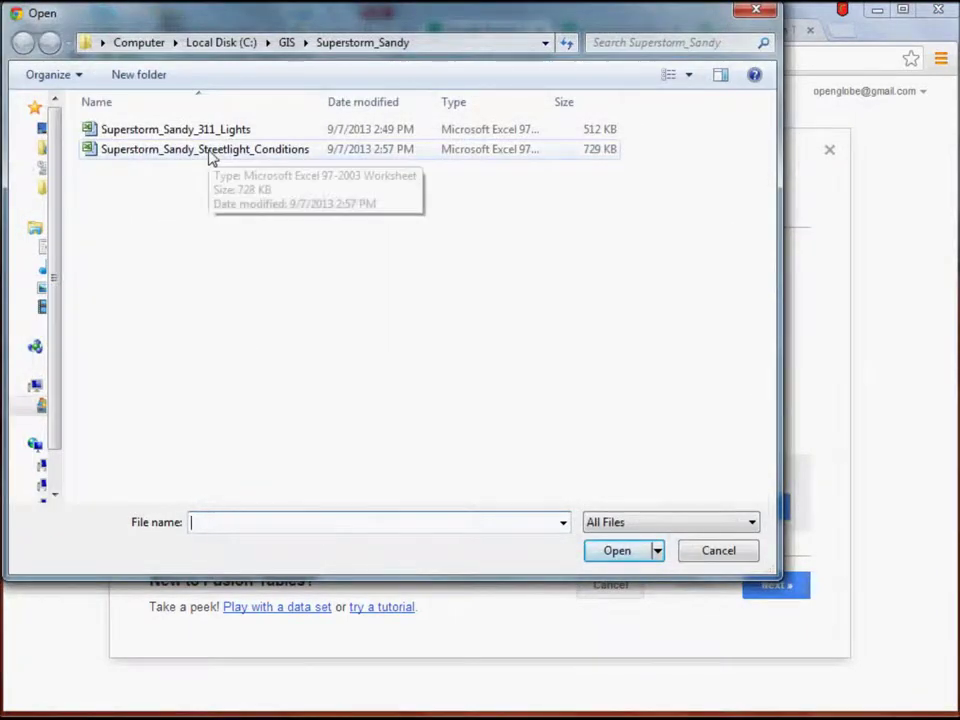
click(210, 152)
click(617, 551)
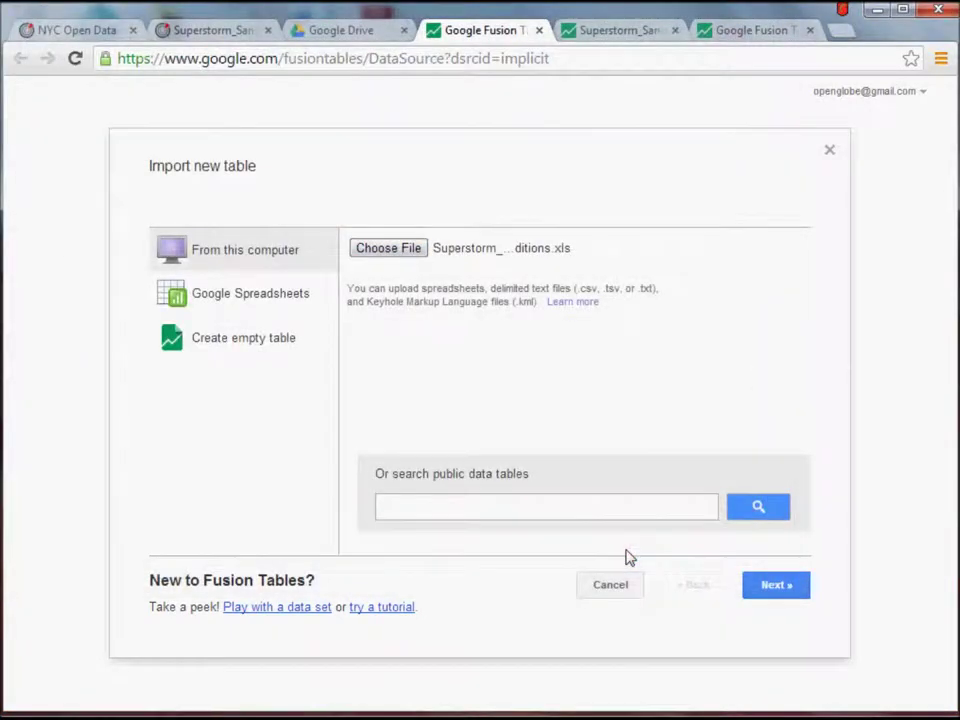
click(785, 588)
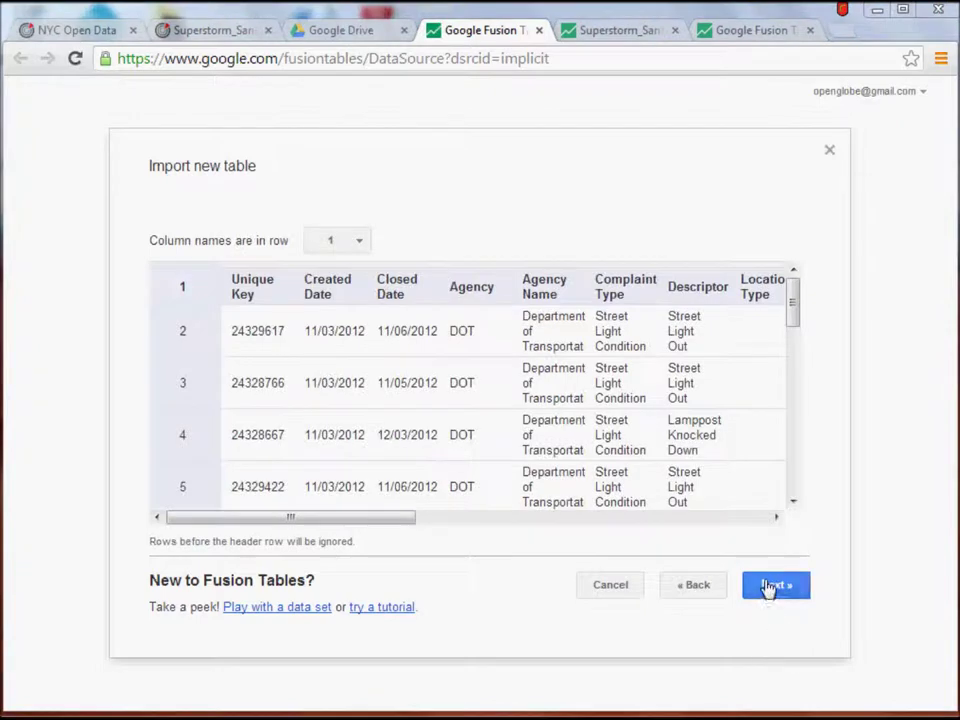
click(769, 588)
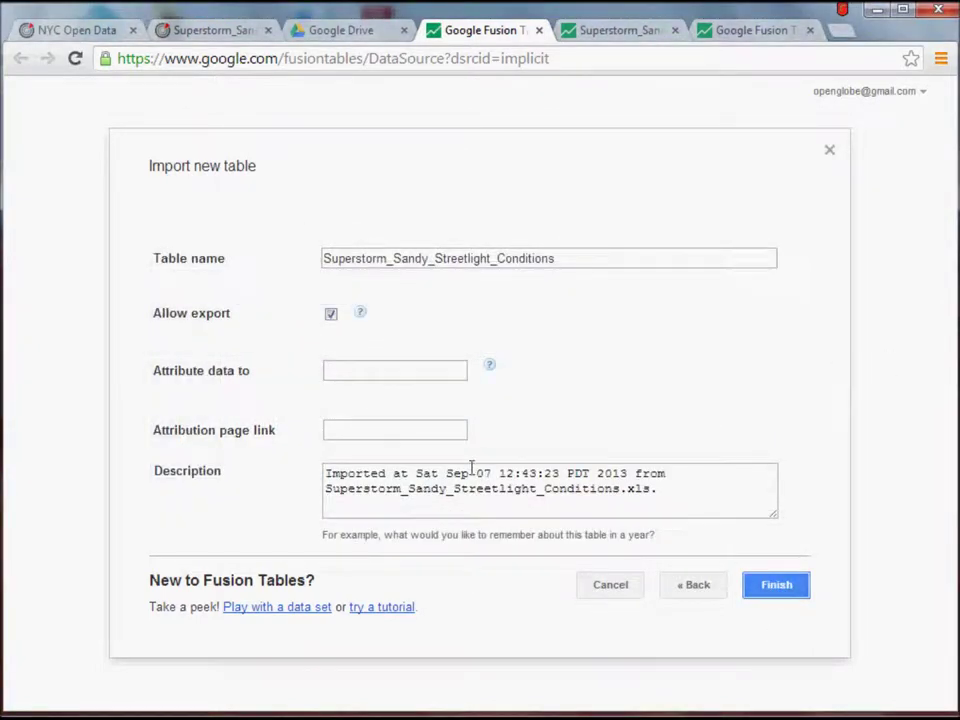
- Attribute the data to 'NYC Open Data' with the portal's URL as the attribution link
click(371, 371)
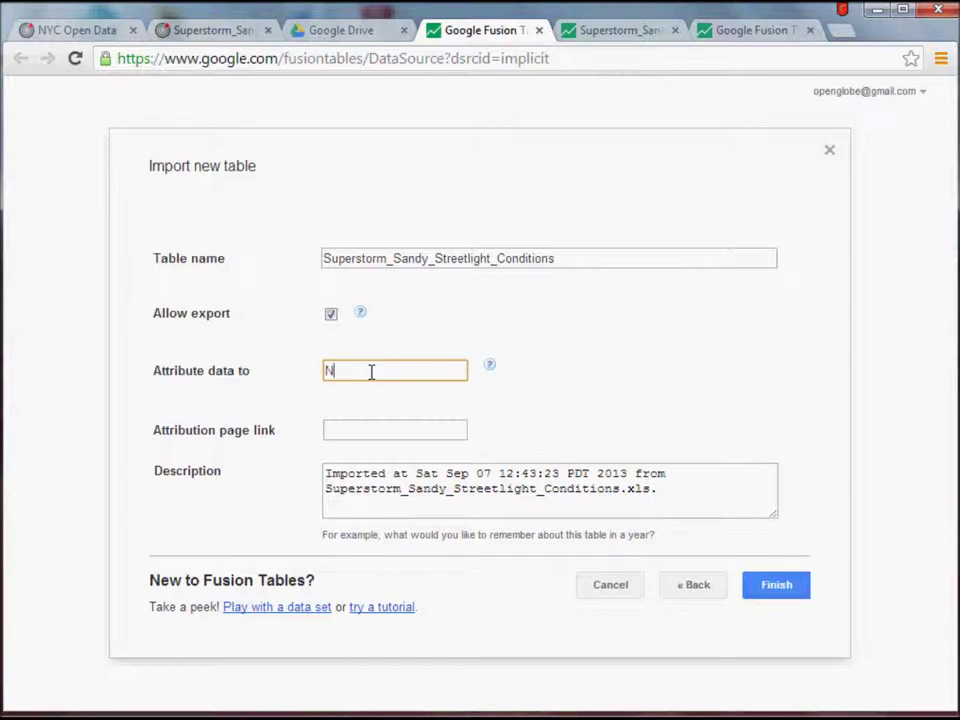
text(NYC Open Data)
click(100, 33)
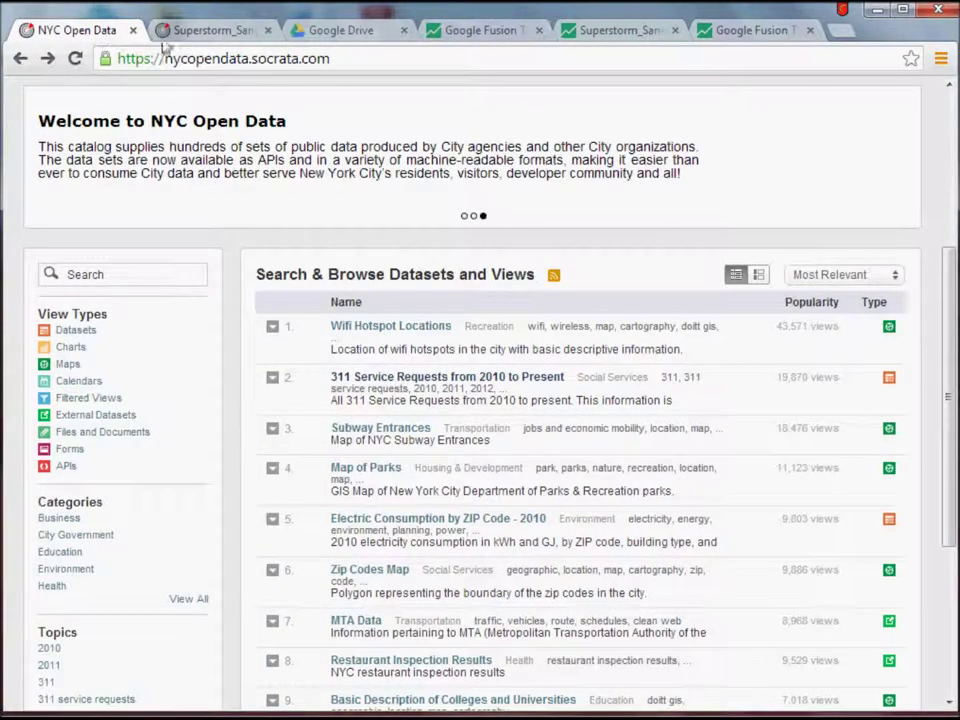
click(193, 56)
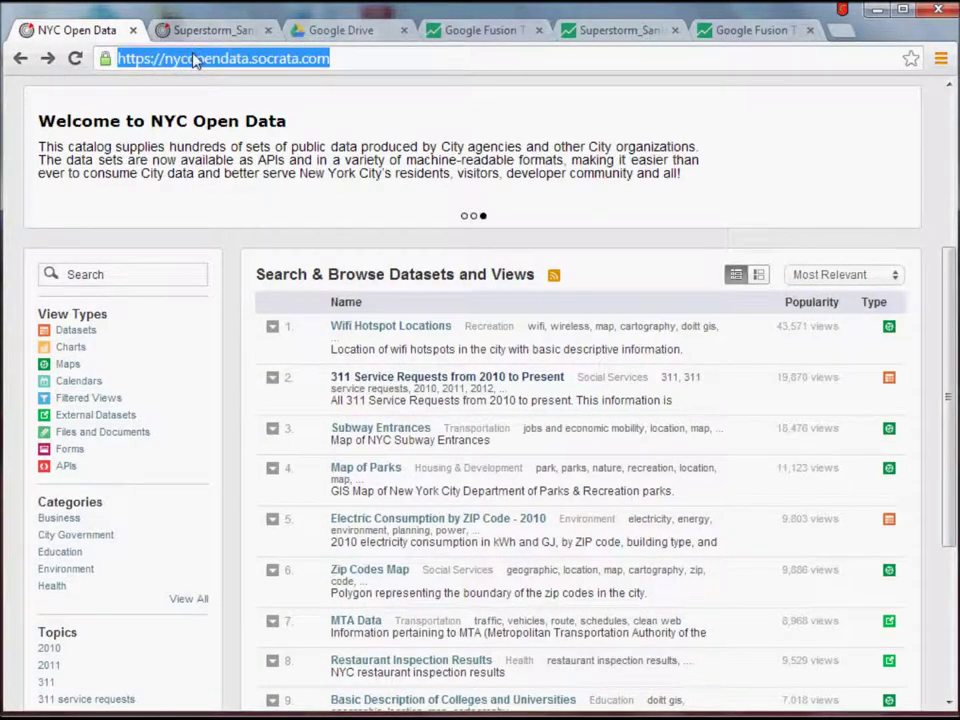
click(489, 33)
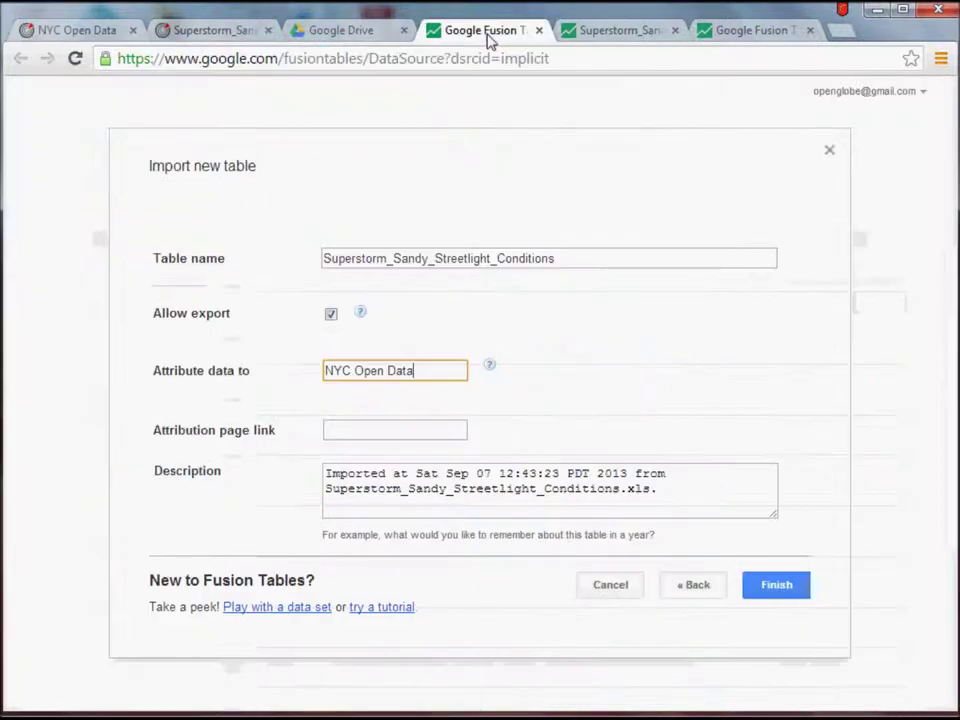
click(420, 432)
key(ctrl+v)
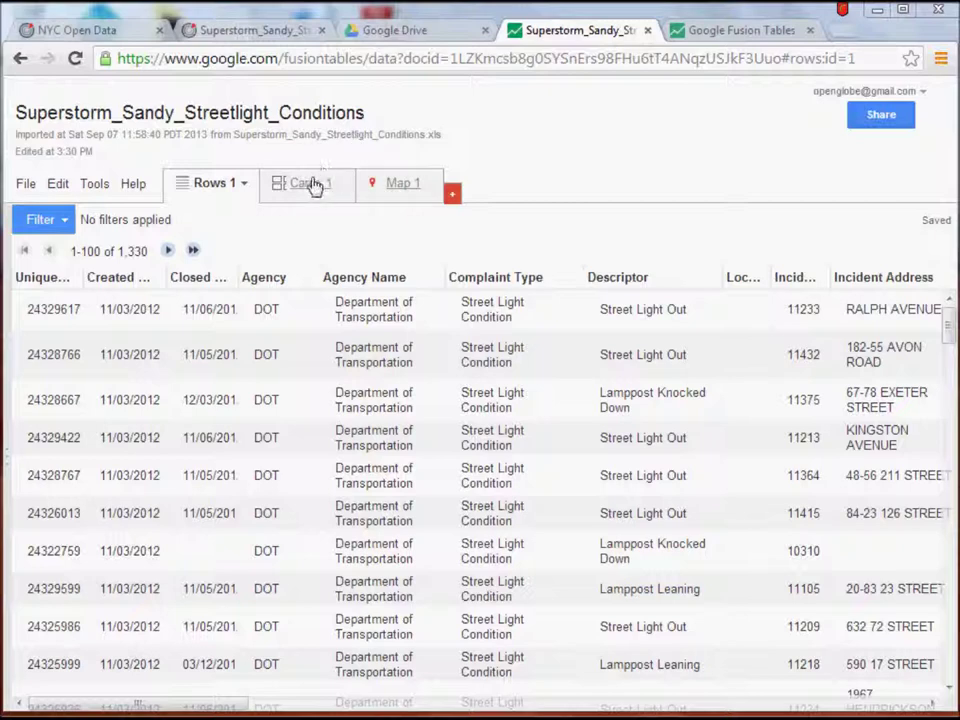
- Browse the streetlight records as cards, then show the Map 1 point map of complaints
click(134, 186)
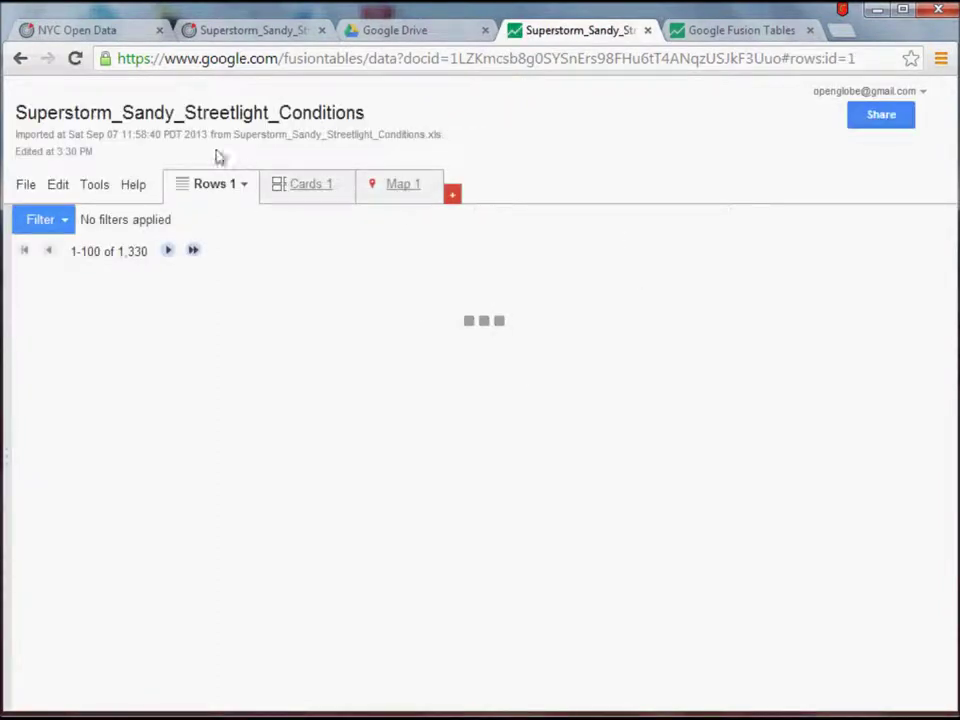
click(310, 185)
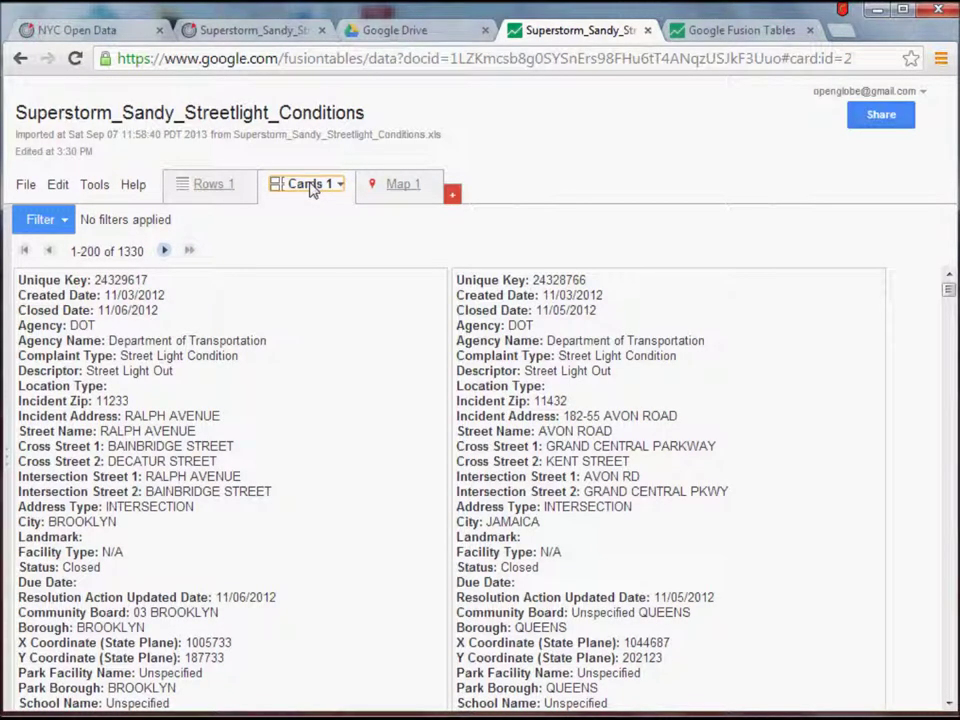
click(396, 190)
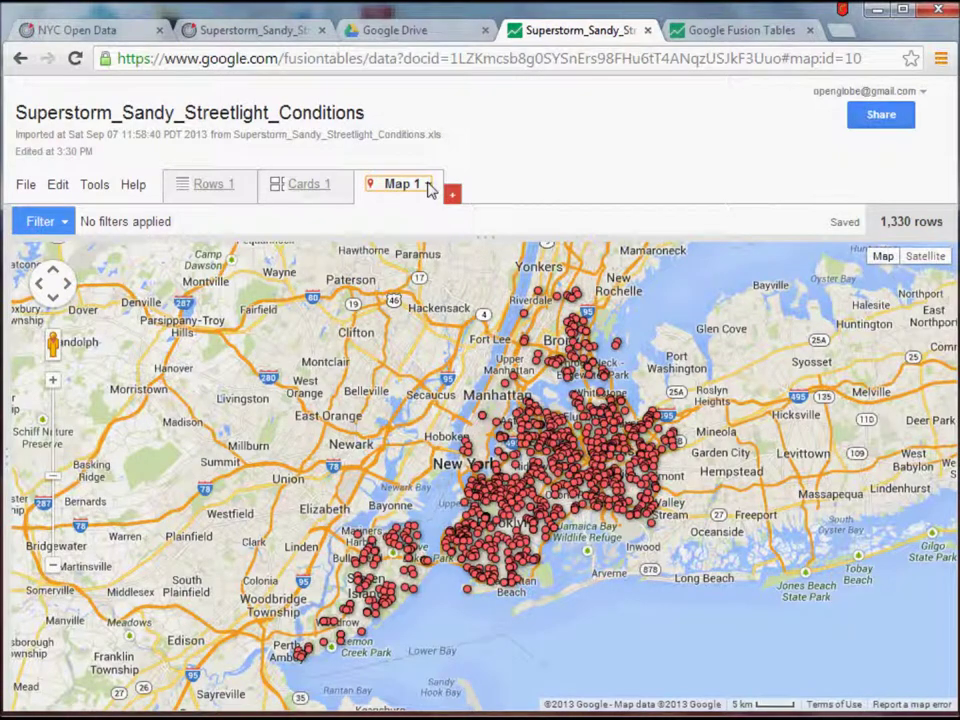
- Change the Map 1 marker style to green dots and save it
click(428, 186)
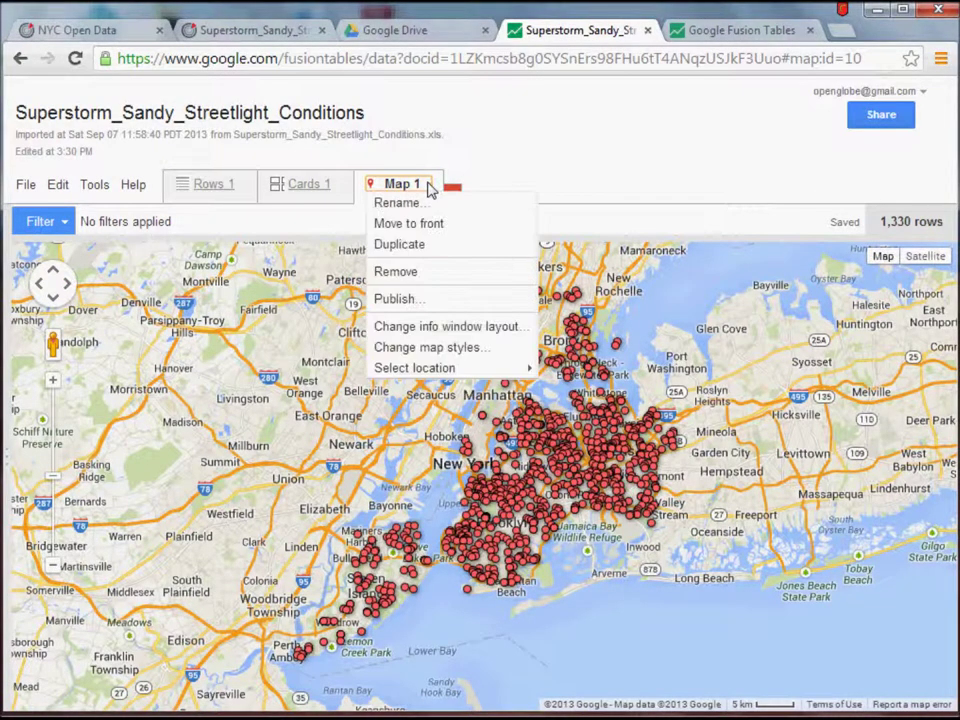
click(443, 350)
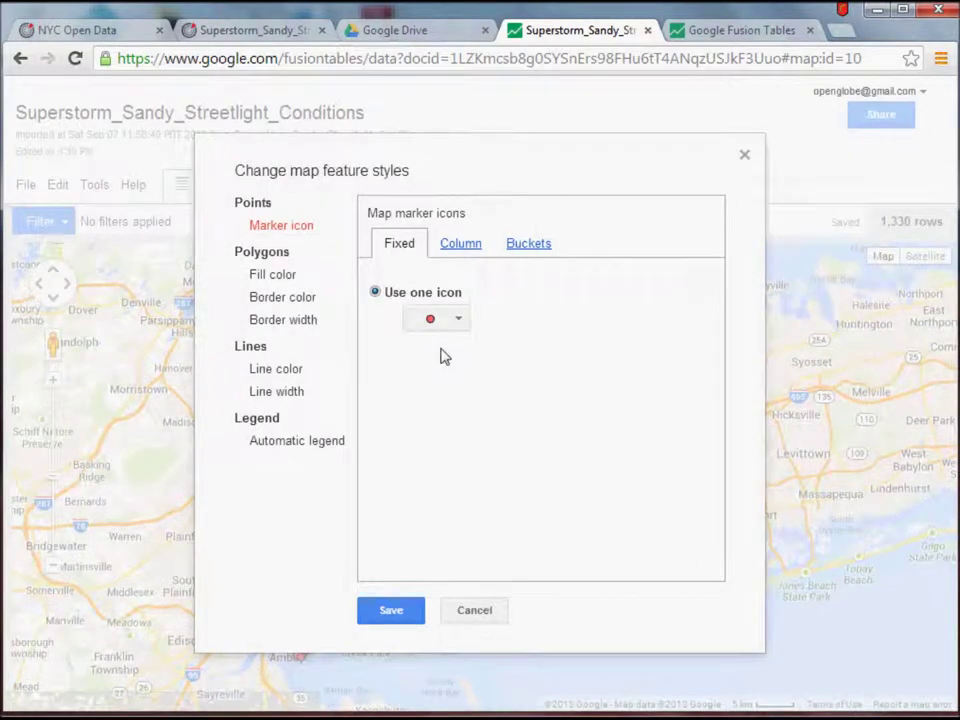
click(391, 610)
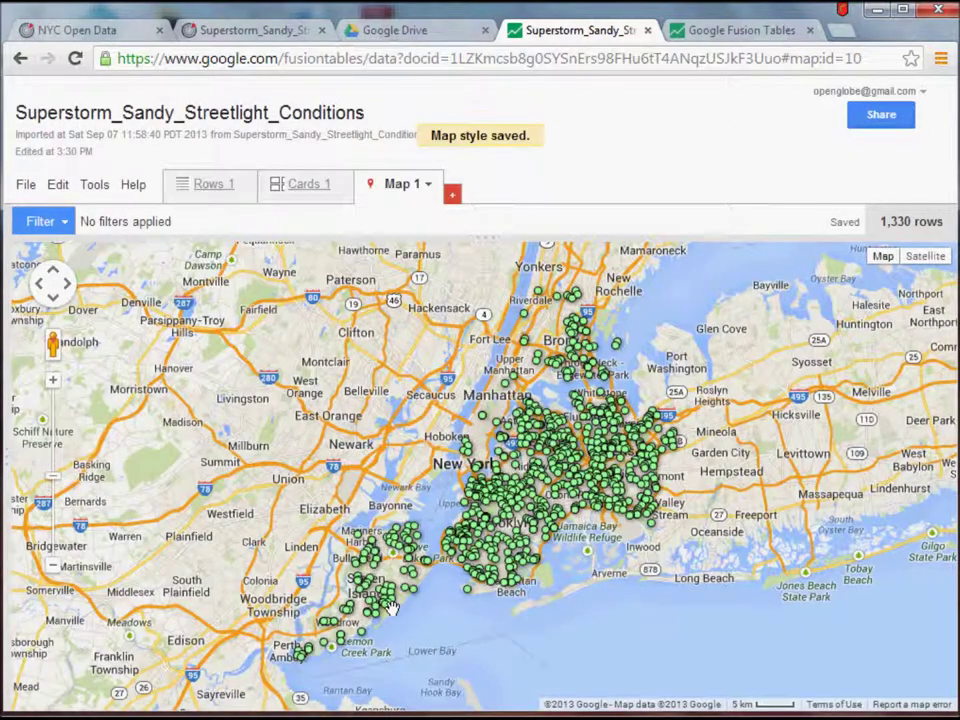
click(452, 197)
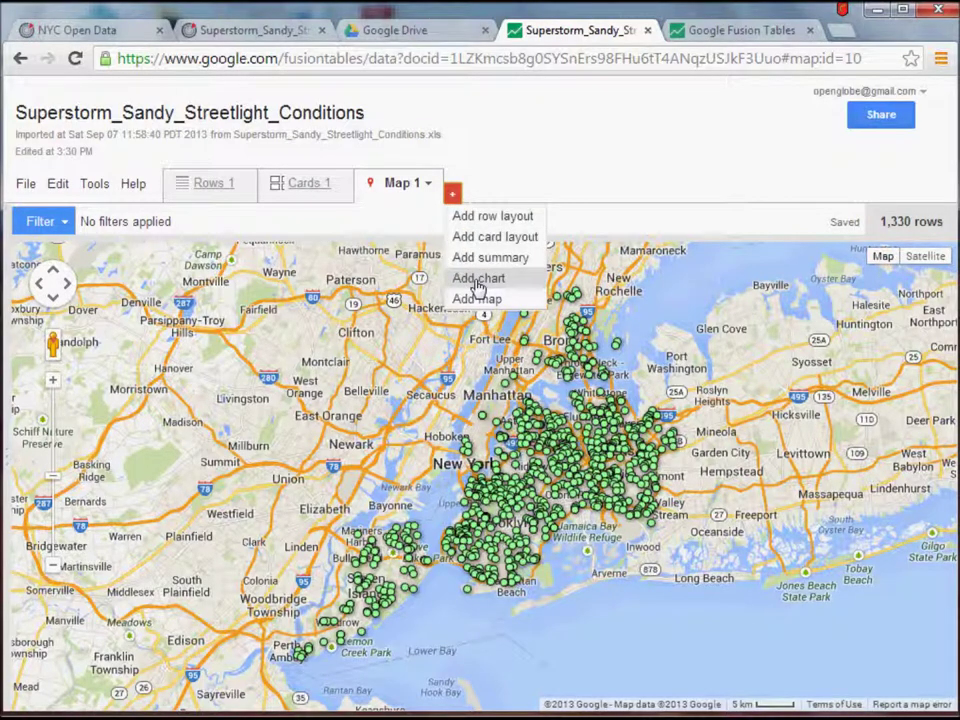
- Add a new Chart 1 to the table and pick the pie chart type
click(492, 280)
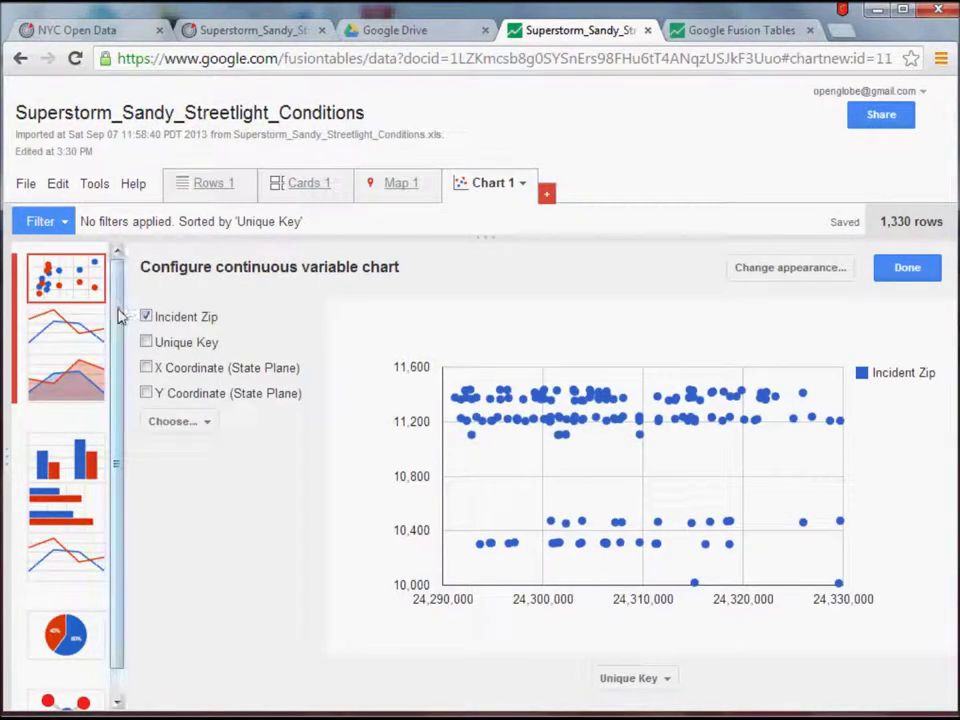
scroll(117, 407, down, 1)
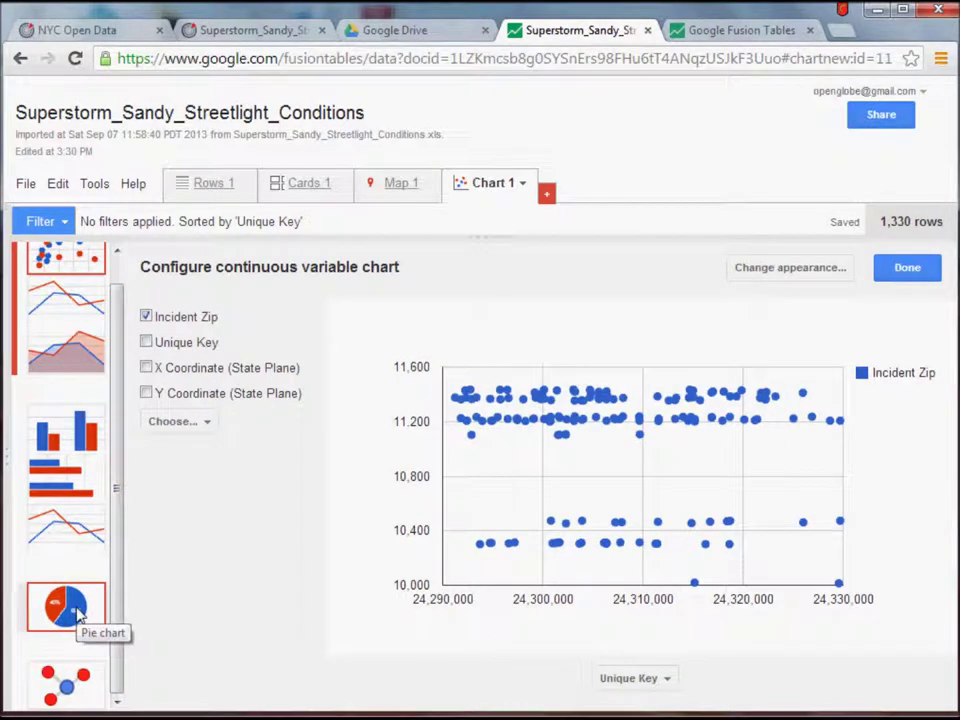
click(80, 615)
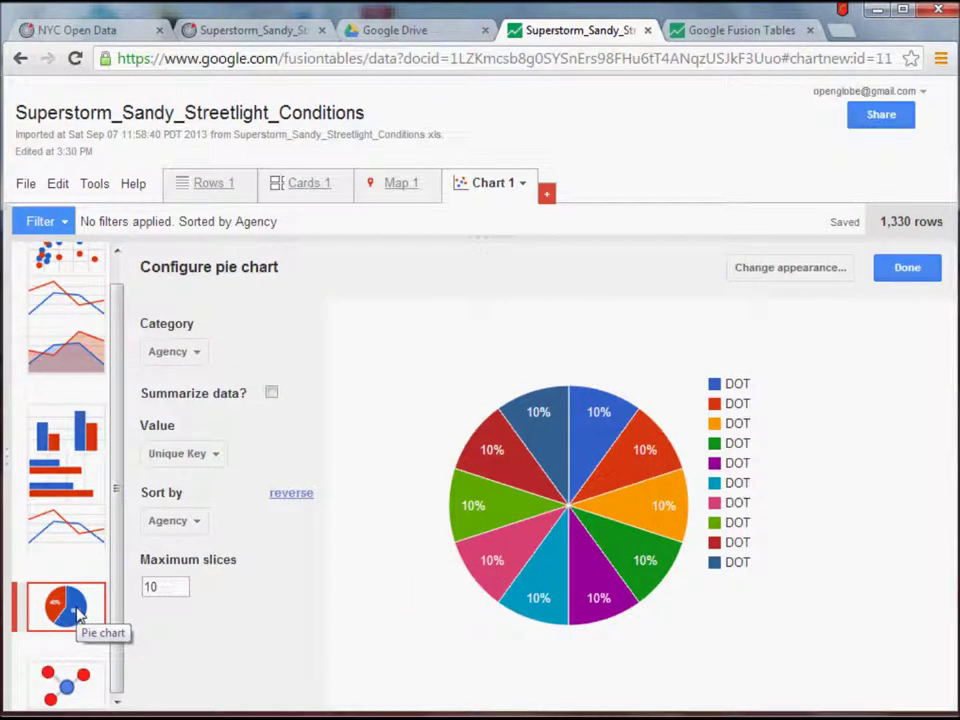
- Summarize the pie as counts per Descriptor, sorted largest first, with Street Light Out at 68.3%
click(272, 394)
click(199, 359)
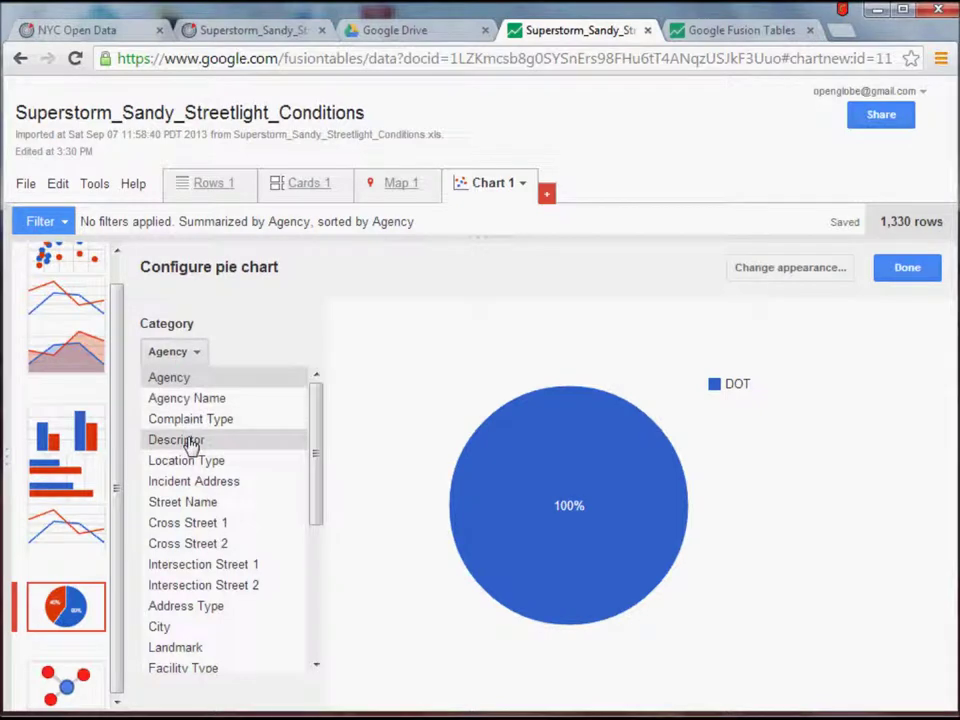
click(190, 446)
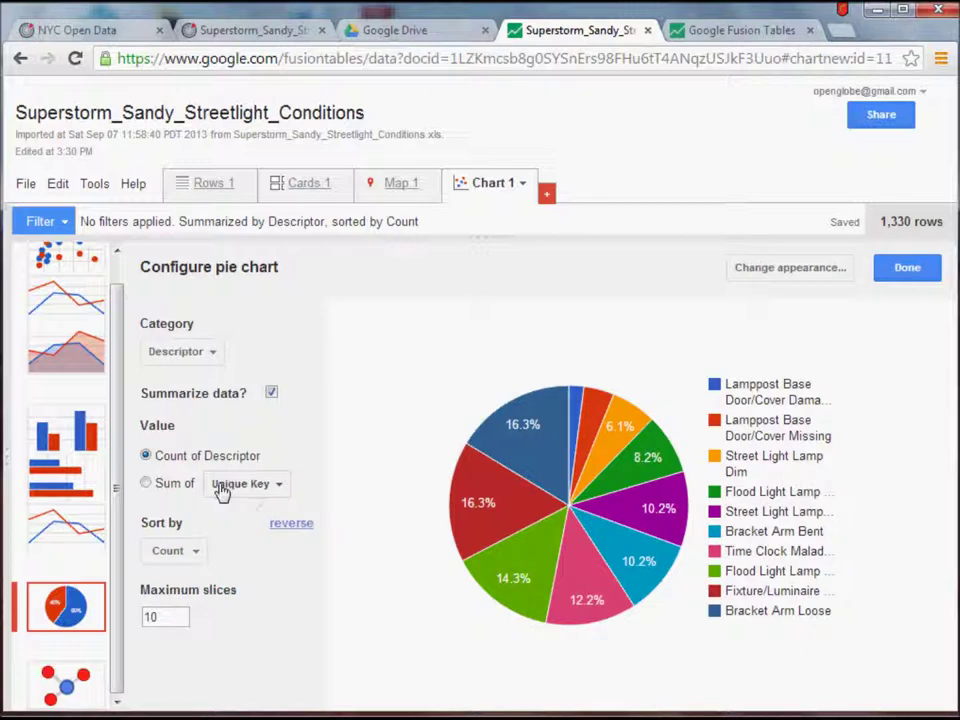
click(292, 528)
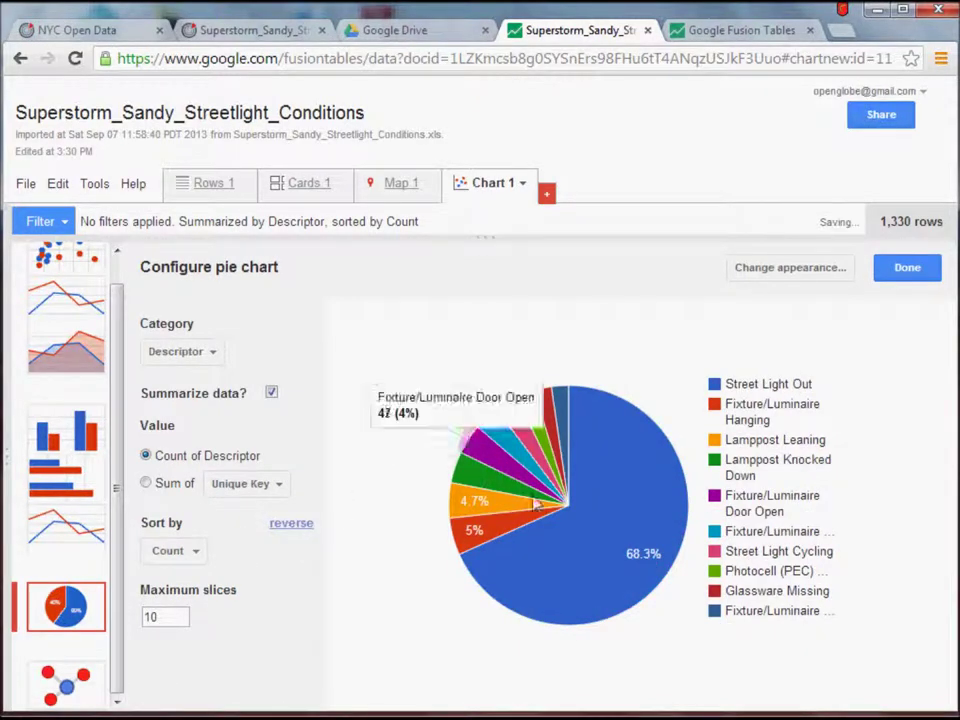
mouse_move(630, 475)
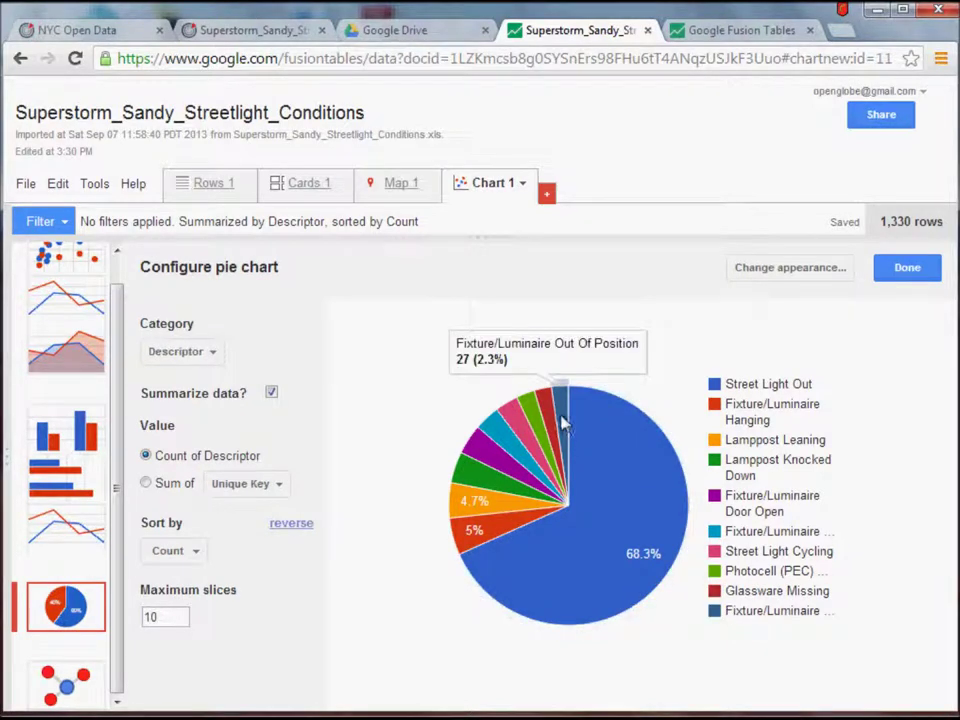
mouse_move(553, 425)
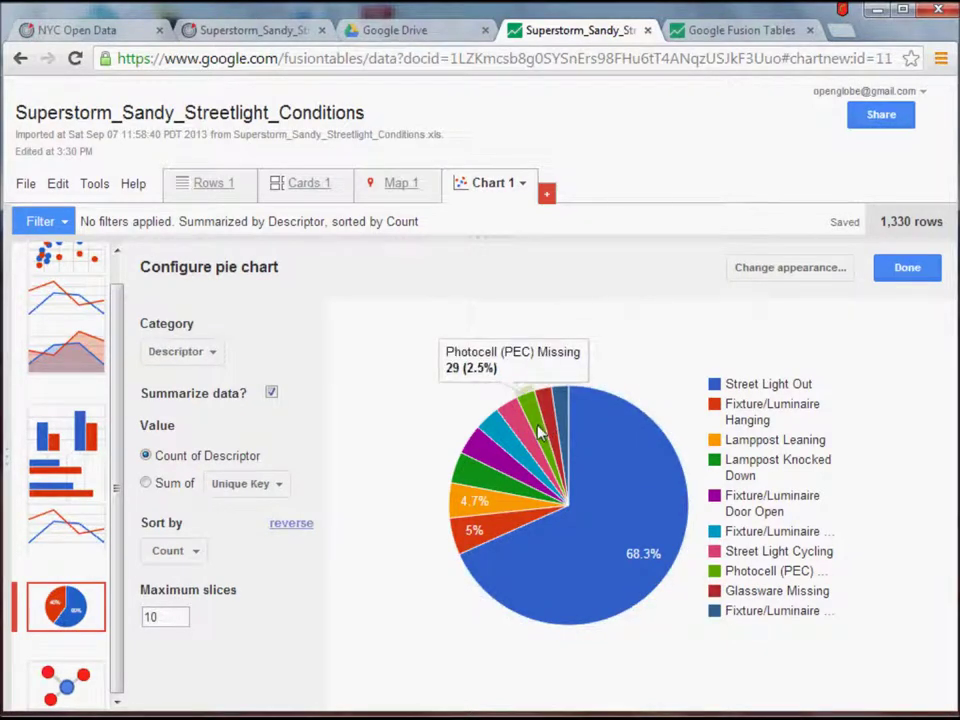
mouse_move(525, 442)
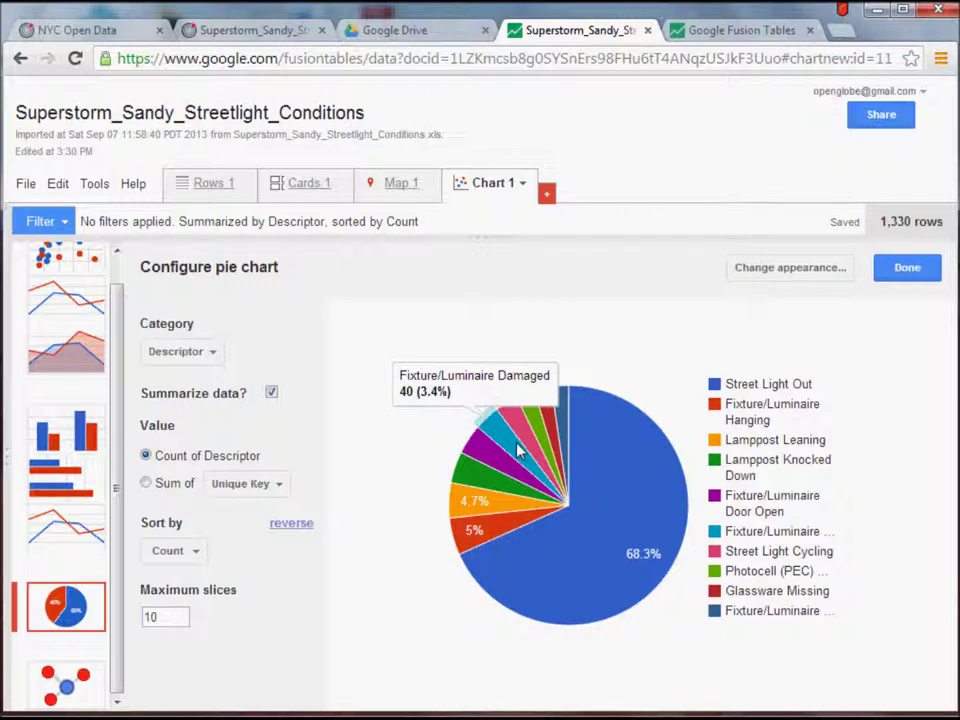
mouse_move(496, 488)
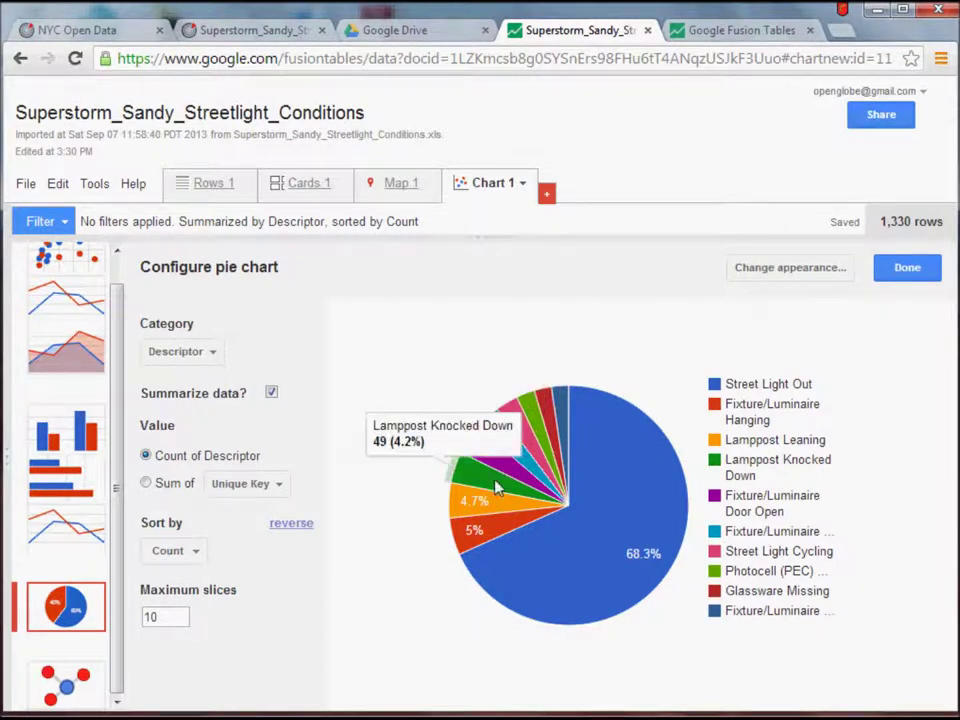
- Switch Chart 1 to a network graph of Unique Key to Created Date and rearrange the date nodes
click(68, 688)
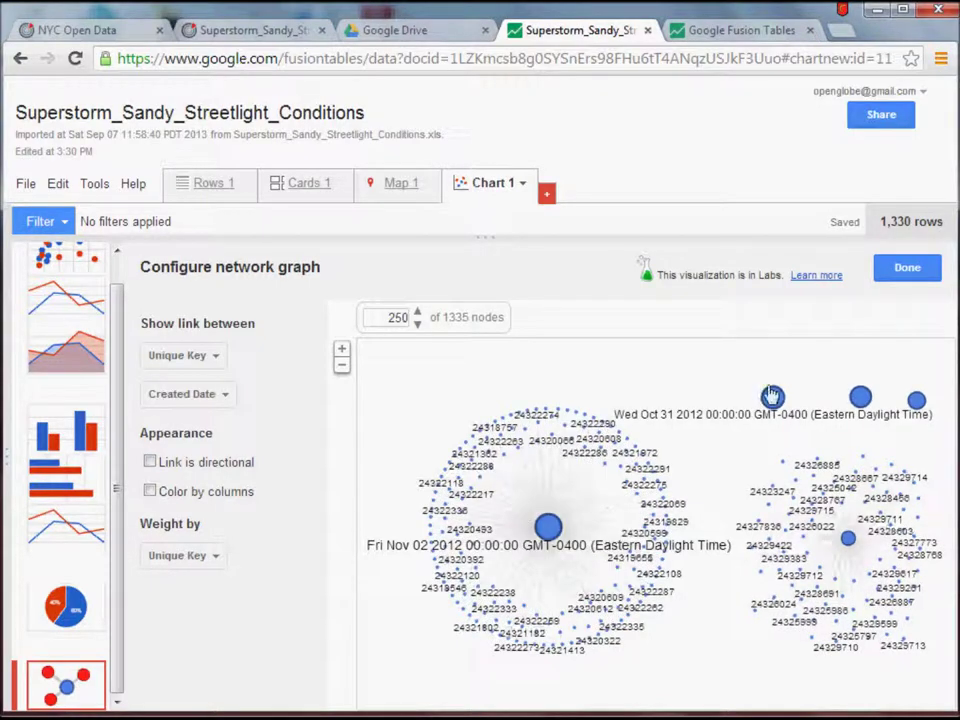
drag(772, 396, 695, 406)
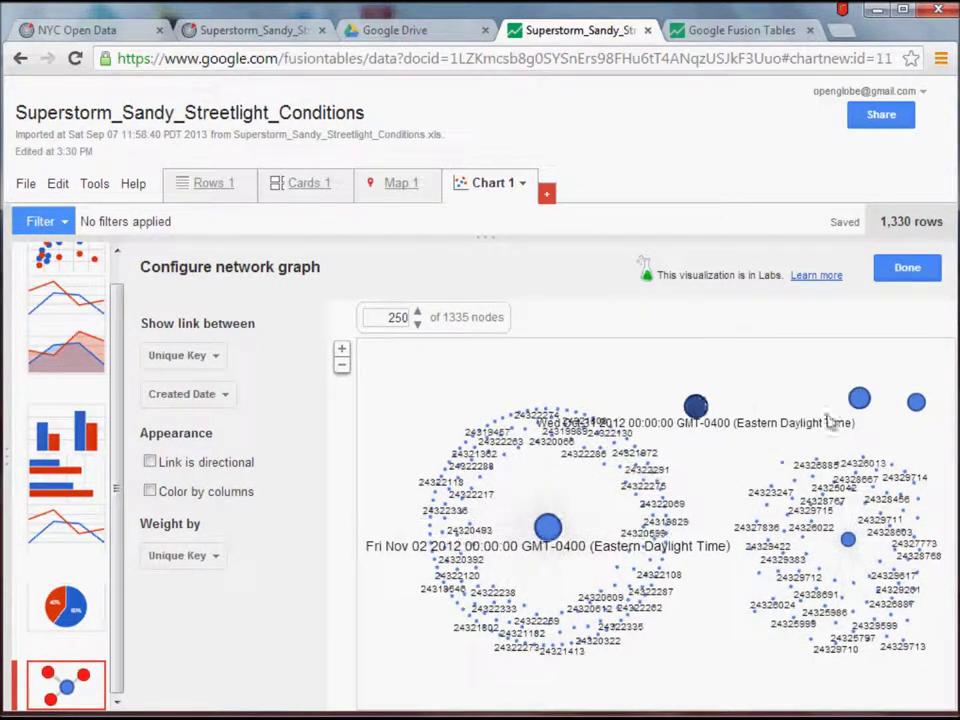
drag(858, 399, 793, 440)
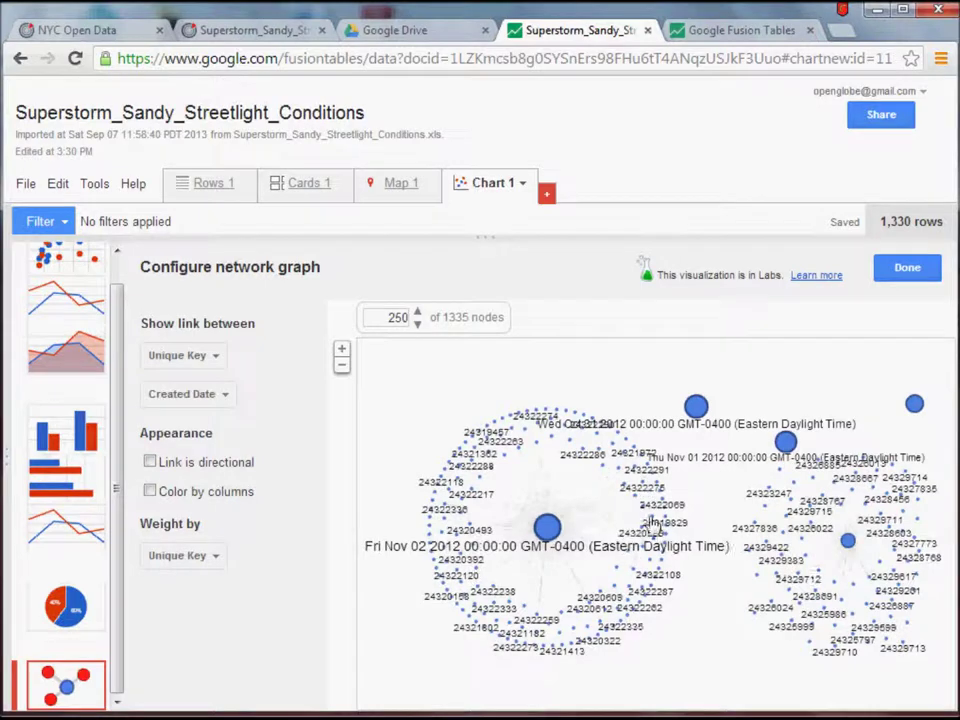
- Raise the node count to 530, then settle on showing 520 of 1335 nodes
click(419, 313)
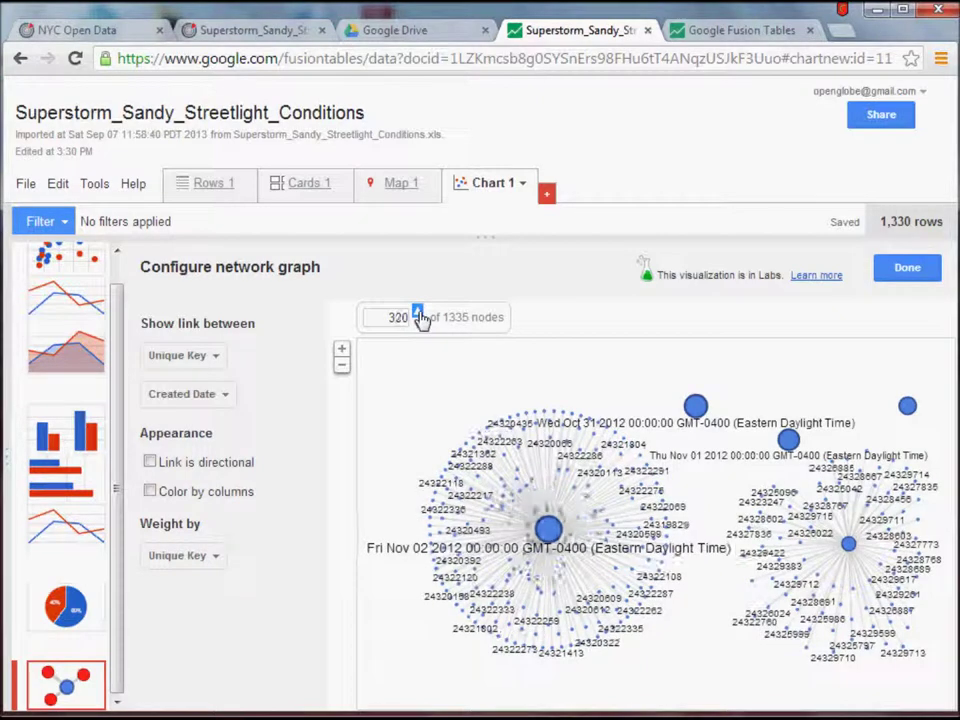
click(419, 313)
click(419, 313)
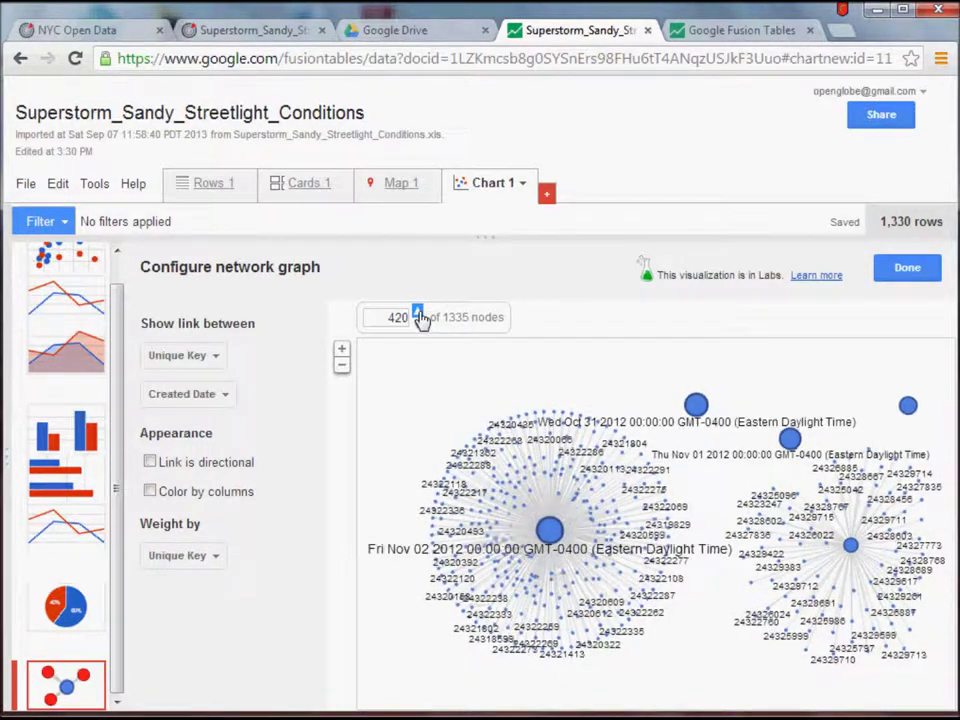
click(419, 313)
click(419, 313)
click(419, 313)
click(419, 313)
click(419, 313)
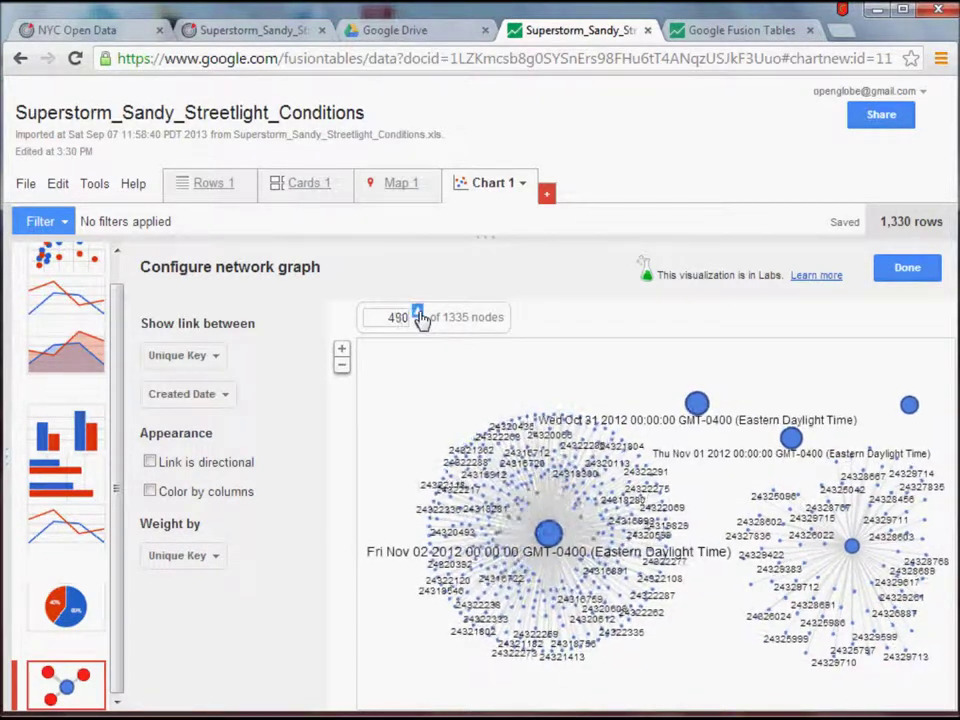
click(419, 313)
click(419, 313)
click(419, 313)
click(419, 314)
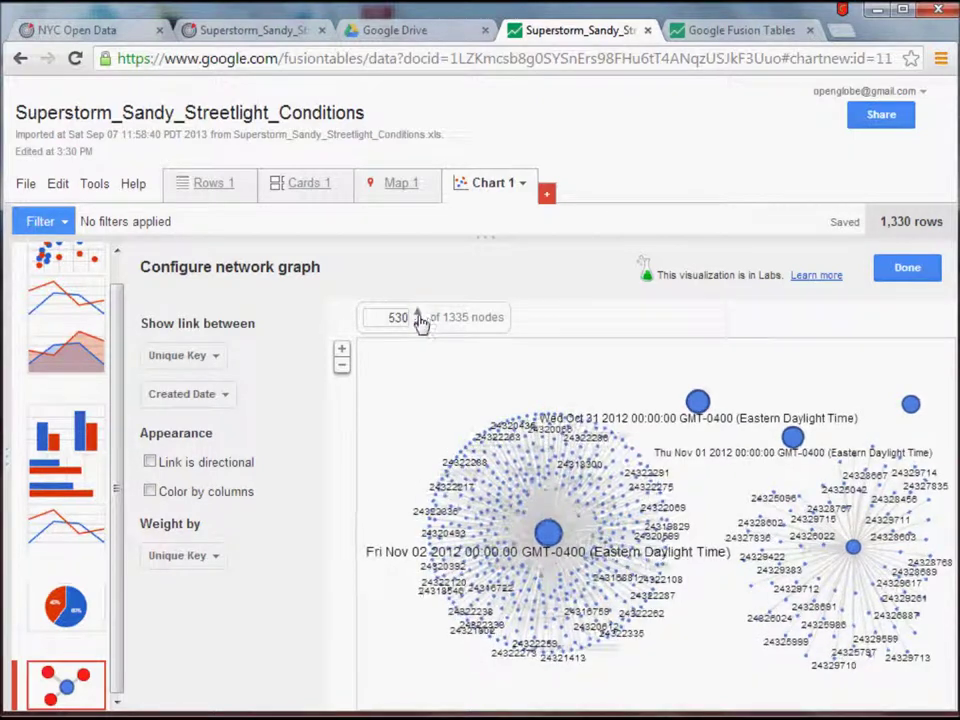
click(418, 324)
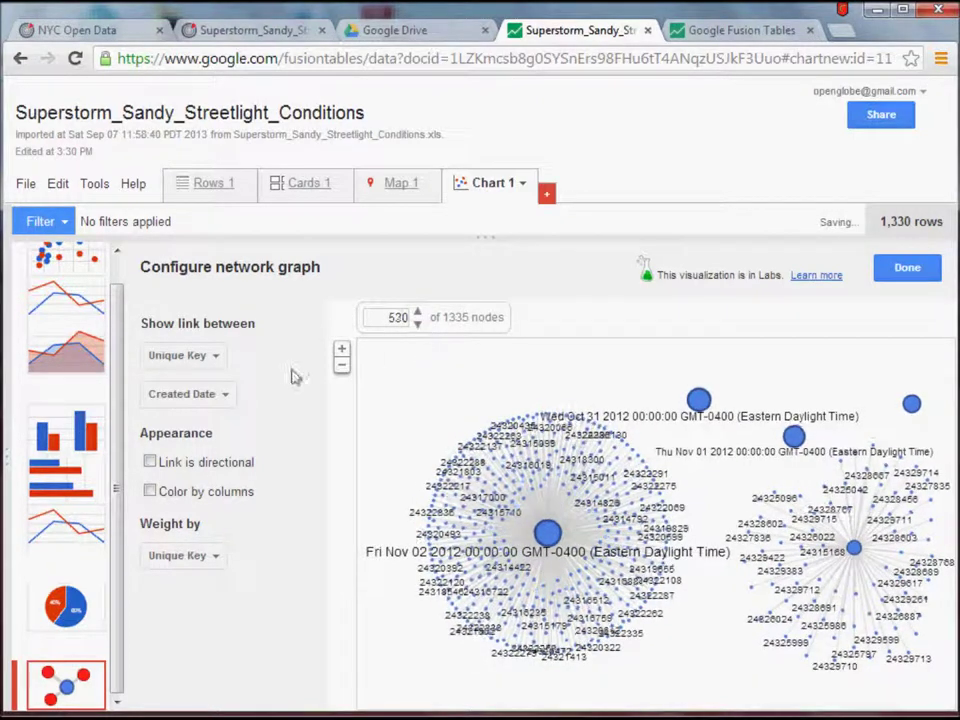
click(219, 362)
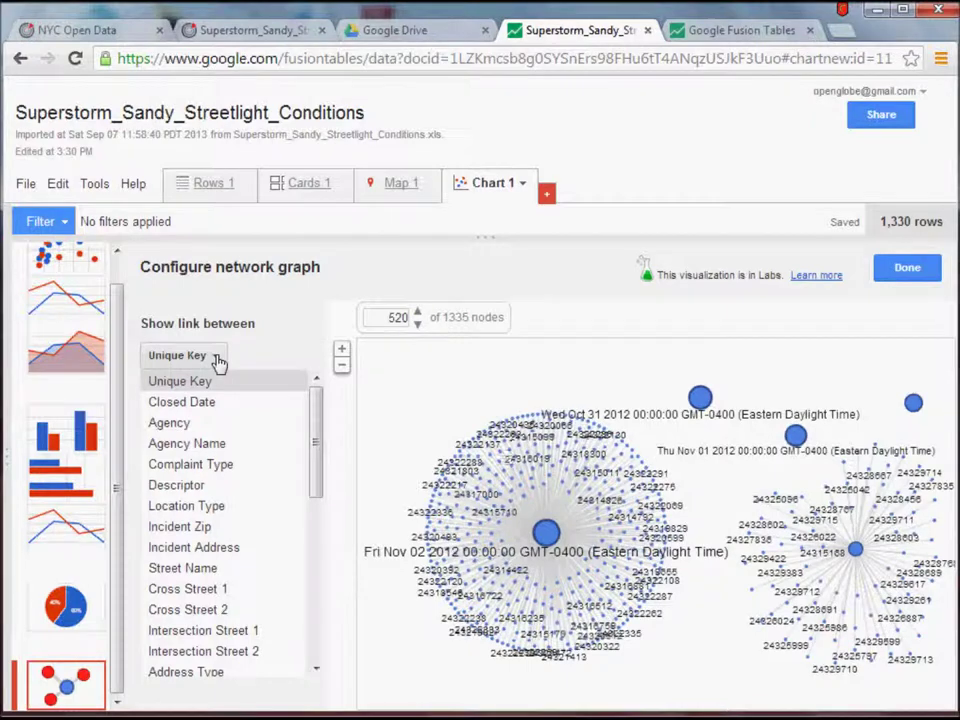
- Link Descriptor to Created Date in the network graph and drag its nodes apart
click(190, 489)
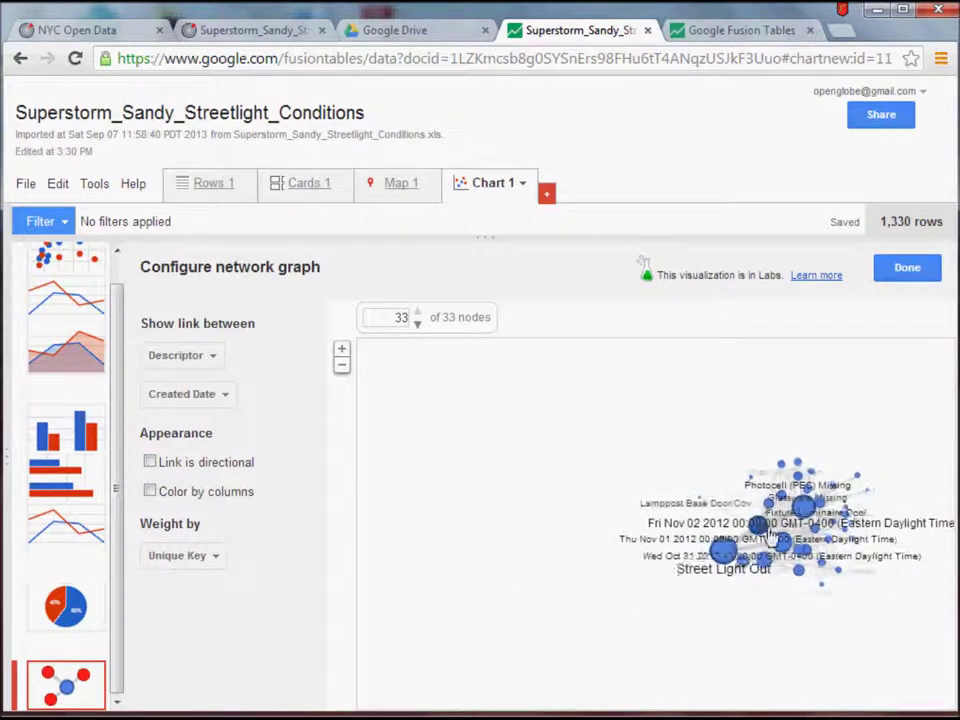
drag(757, 527, 514, 467)
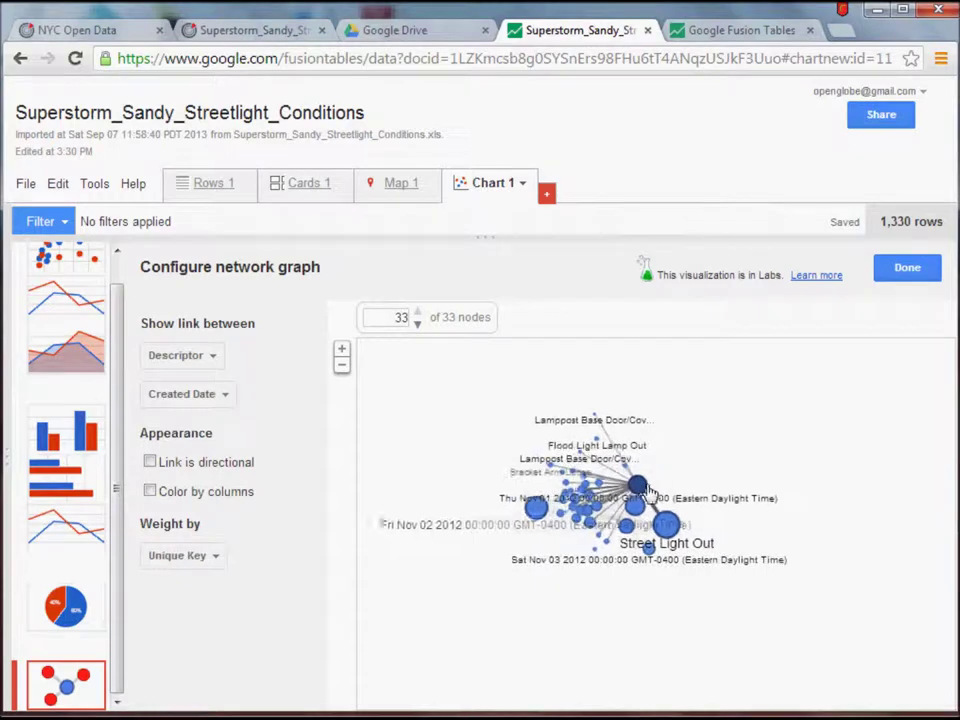
drag(636, 488, 540, 562)
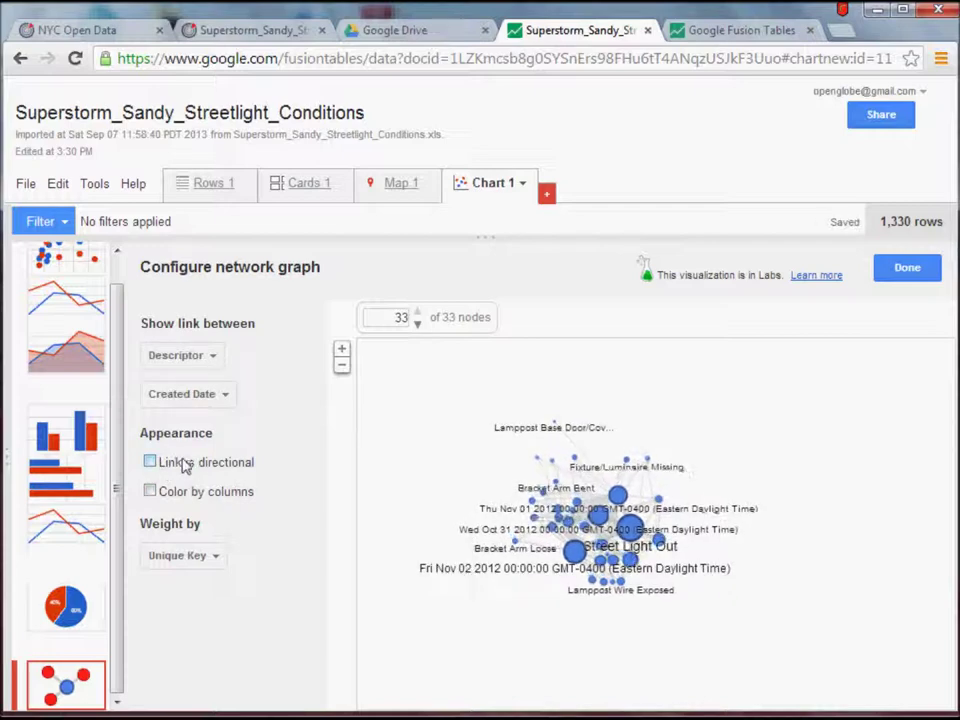
- Make the graph's links directional and colour its nodes by column
click(151, 465)
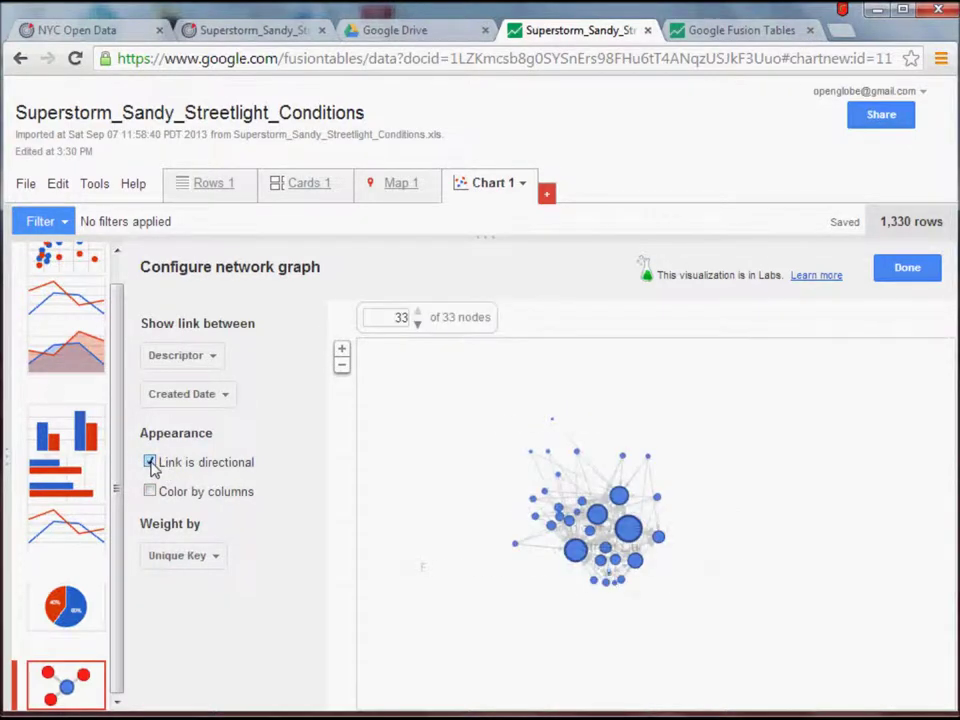
drag(576, 548, 735, 475)
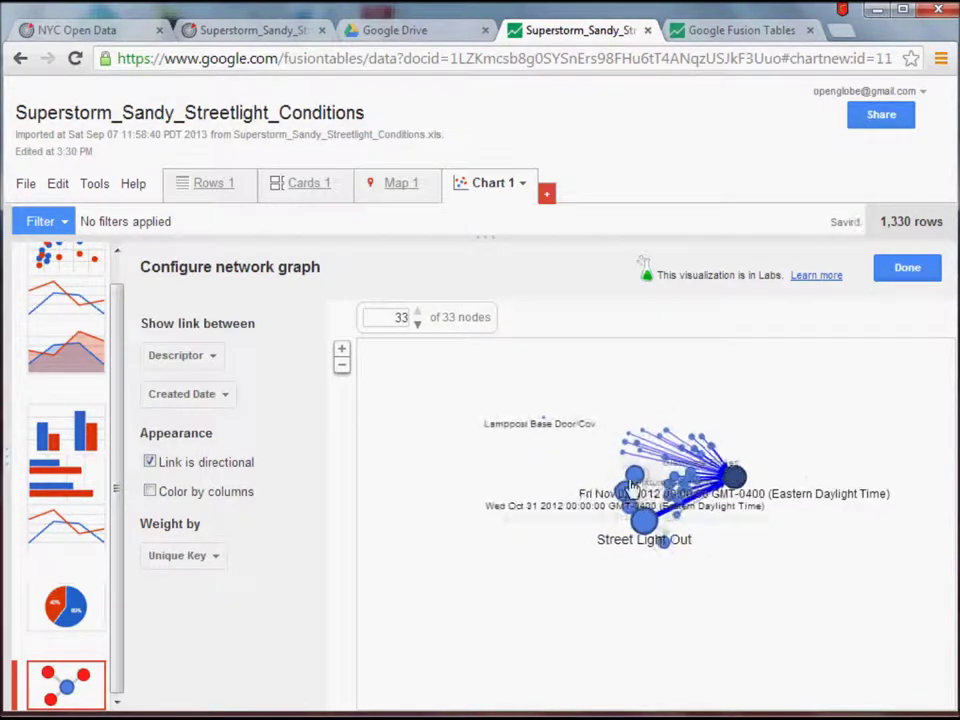
click(149, 492)
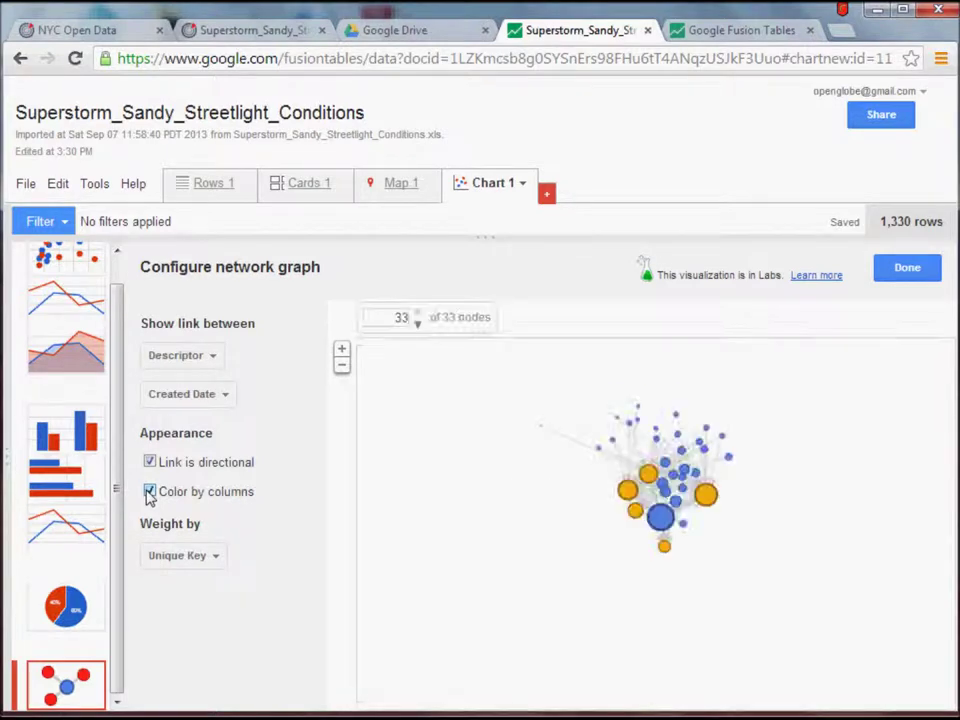
- Zoom in and place the Wed Oct 31 and Street Light Out nodes among the date nodes
click(340, 354)
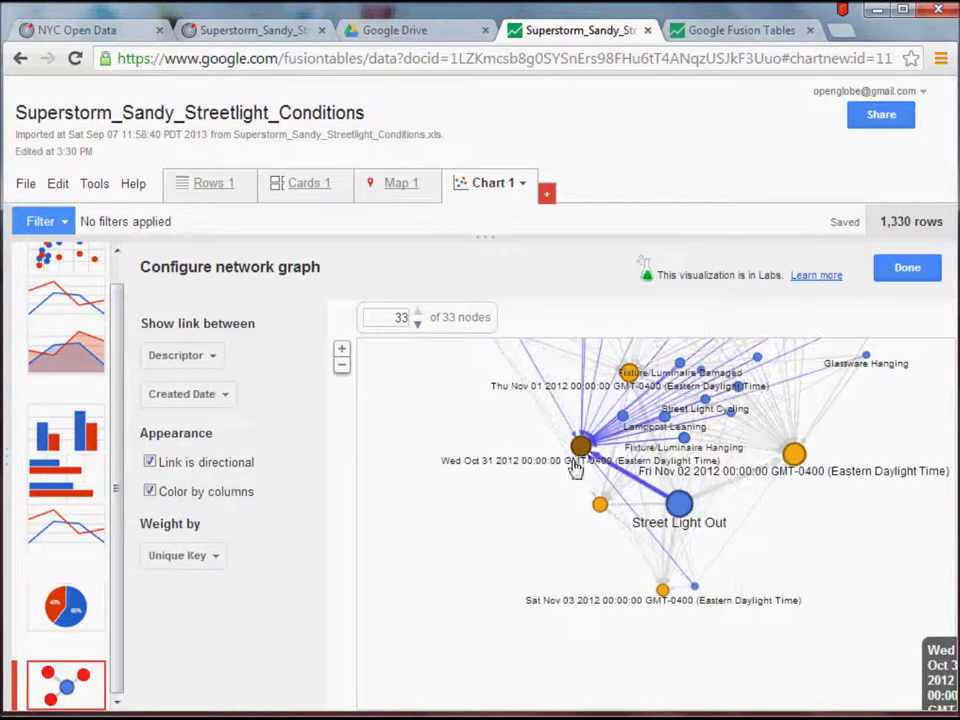
drag(580, 441, 420, 530)
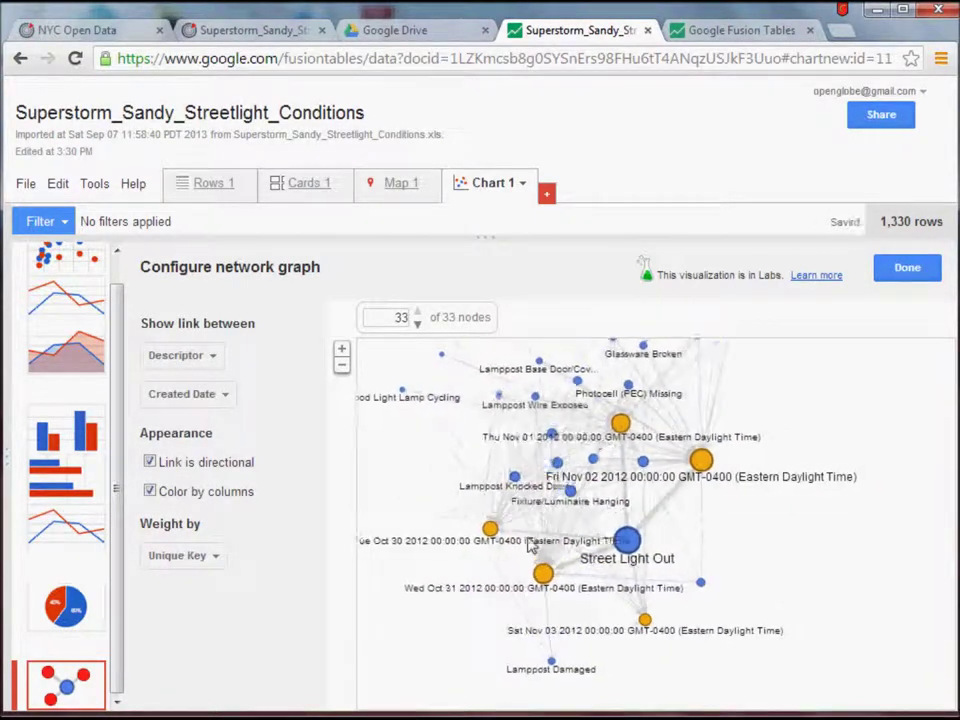
drag(644, 545, 808, 433)
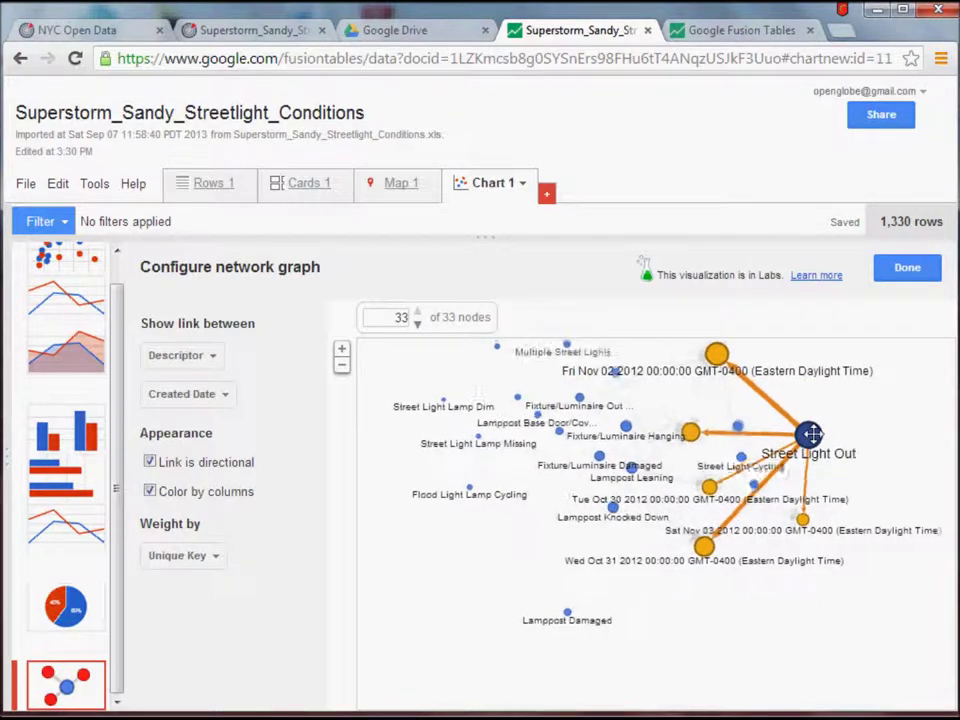
drag(808, 433, 730, 464)
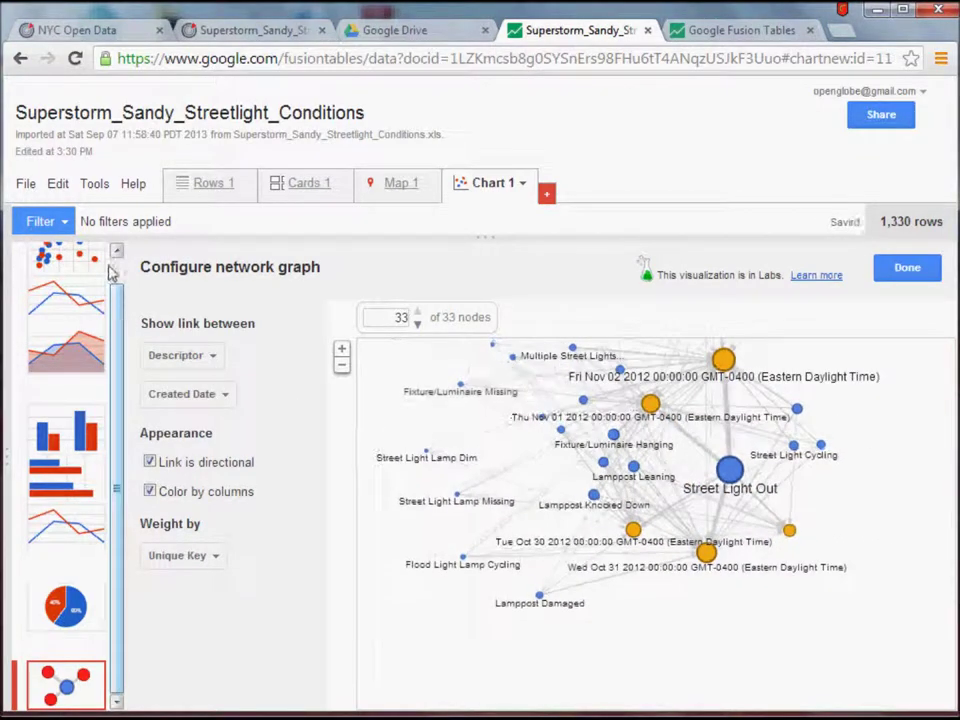
- Add a Created Date filter with start and end both 10/30/2012
click(64, 224)
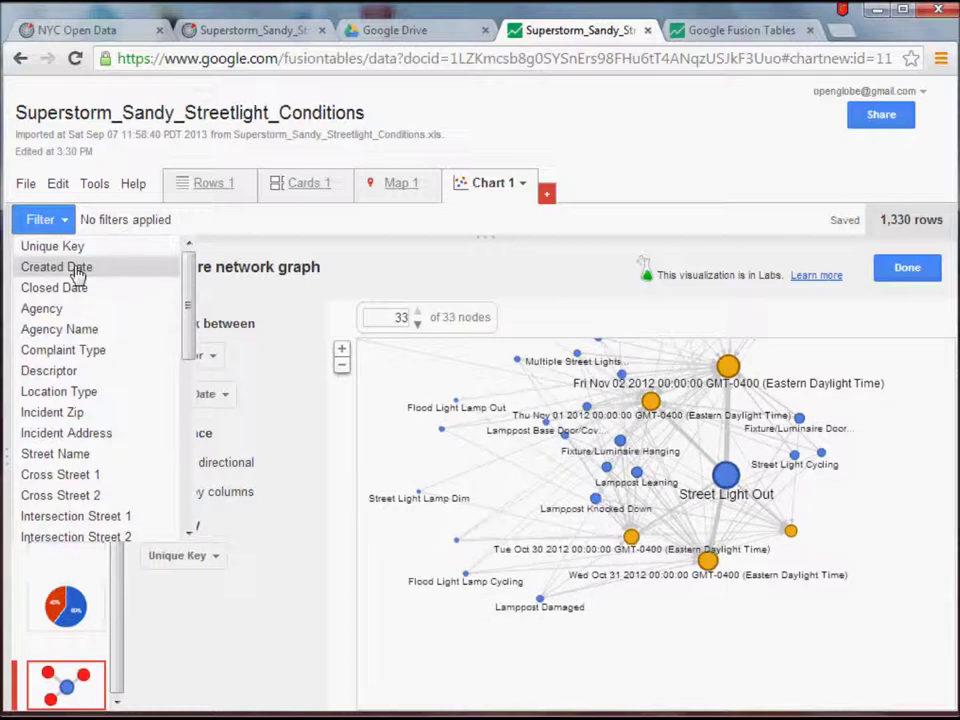
click(78, 268)
click(66, 281)
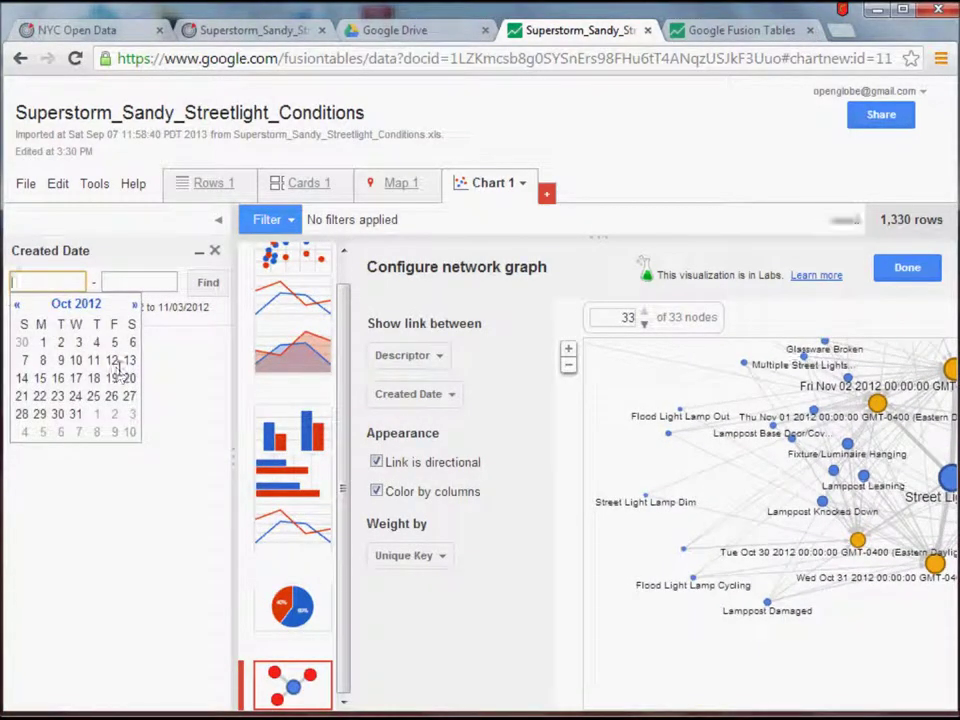
click(58, 414)
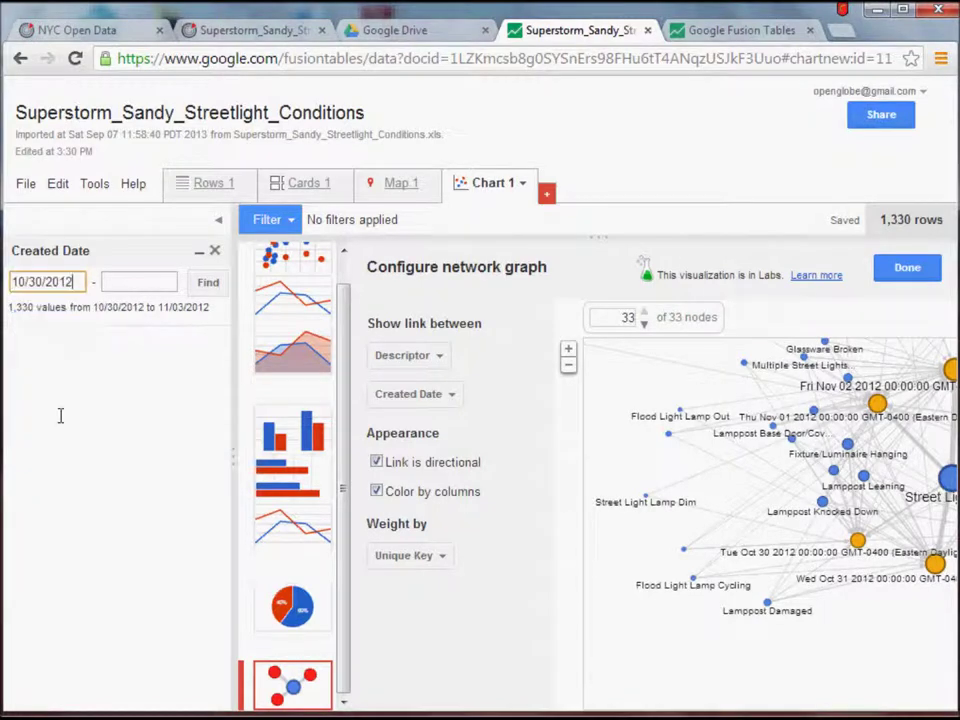
click(122, 282)
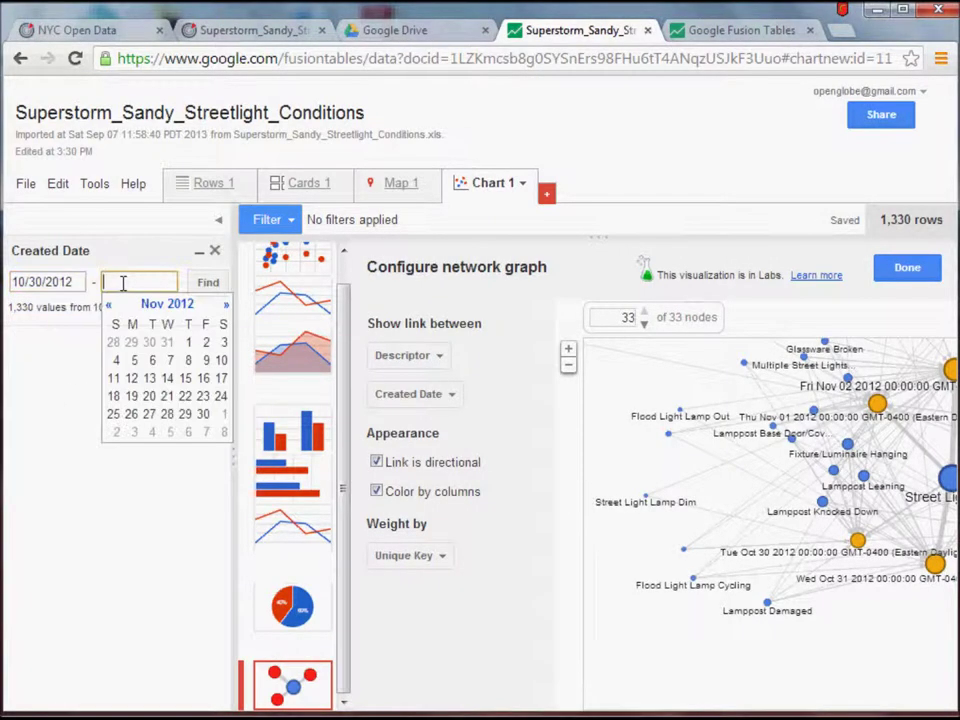
click(150, 341)
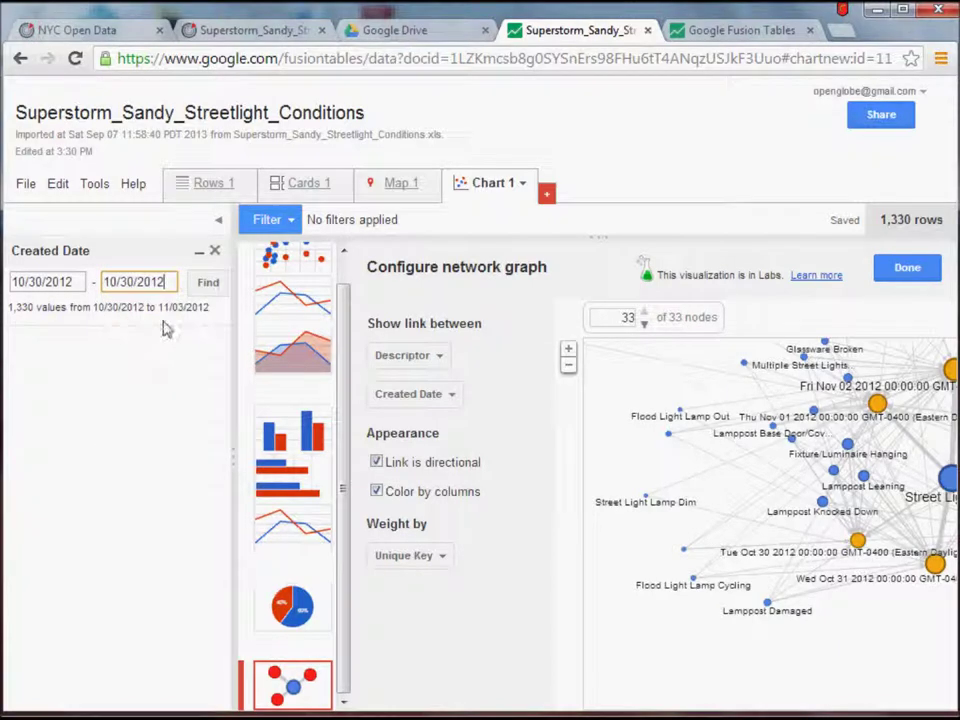
click(208, 284)
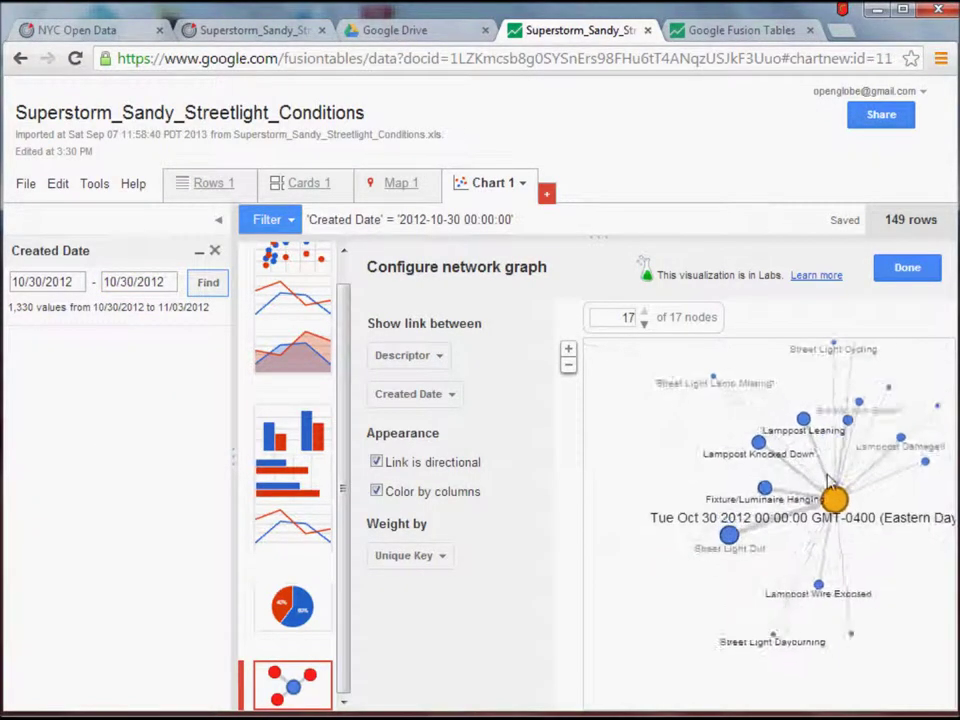
- Drag the Tue Oct 30 hub node toward the centre of the network graph
drag(830, 483, 727, 537)
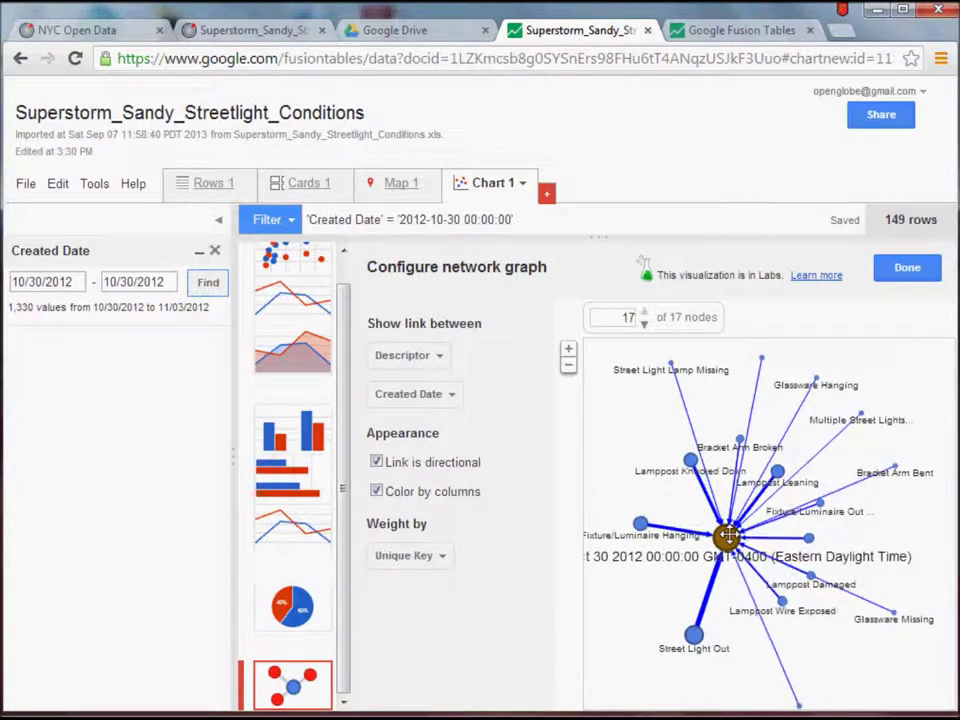
mouse_move(727, 537)
mouse_down()
mouse_move(741, 553)
mouse_move(738, 533)
mouse_up()
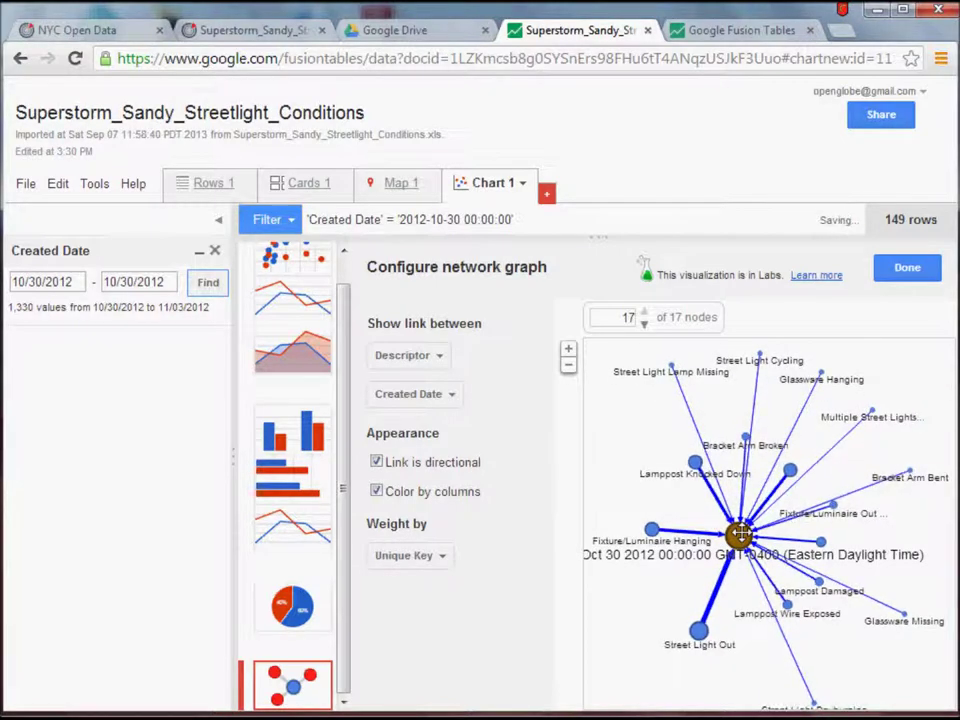